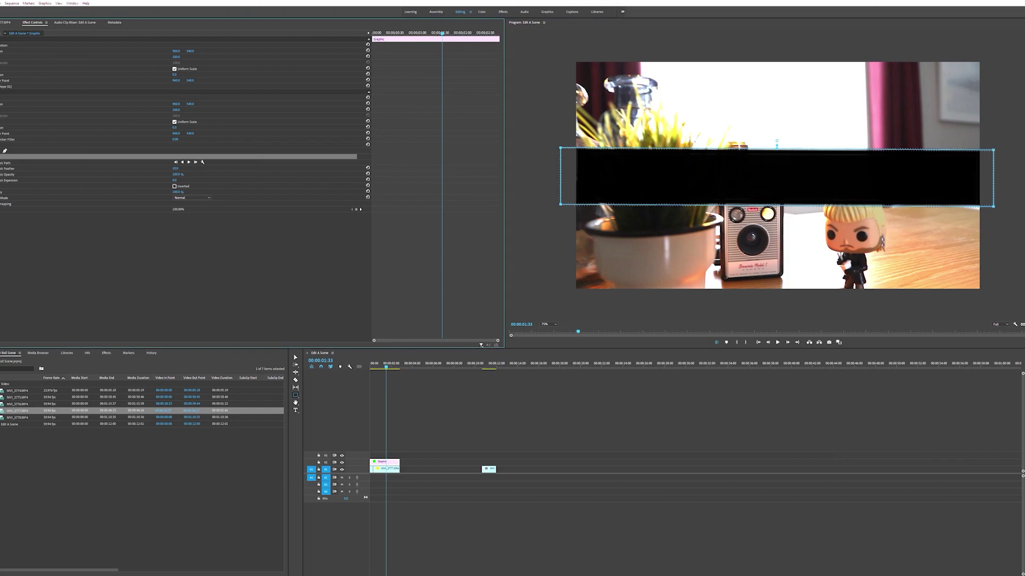
# - Set the black graphic's mask feather to 0, then invert and expand the mask to form cinematic letterbox bars above and below the footage
pyautogui.write('0')
pyautogui.press('Return')
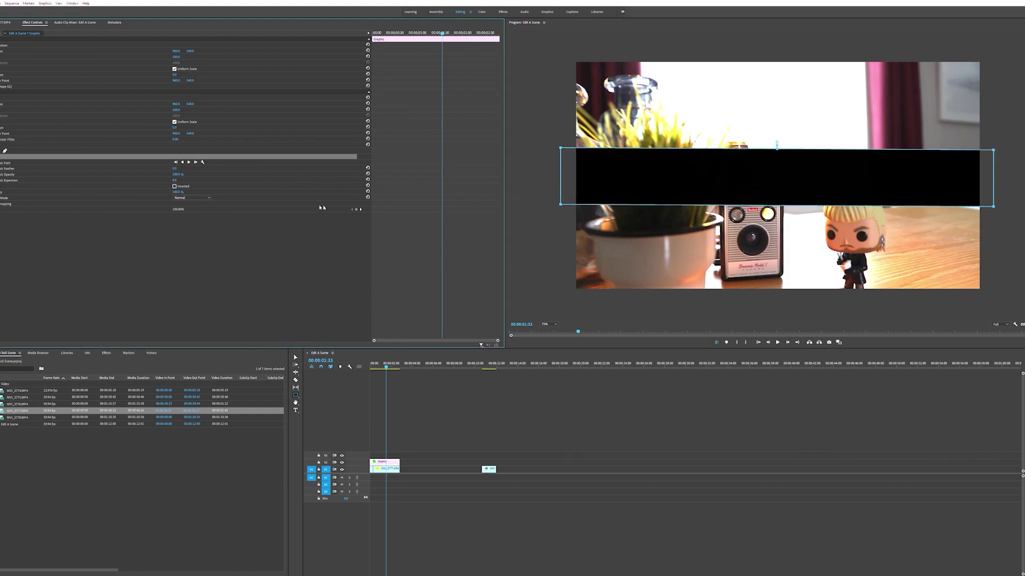
pyautogui.click(175, 186)
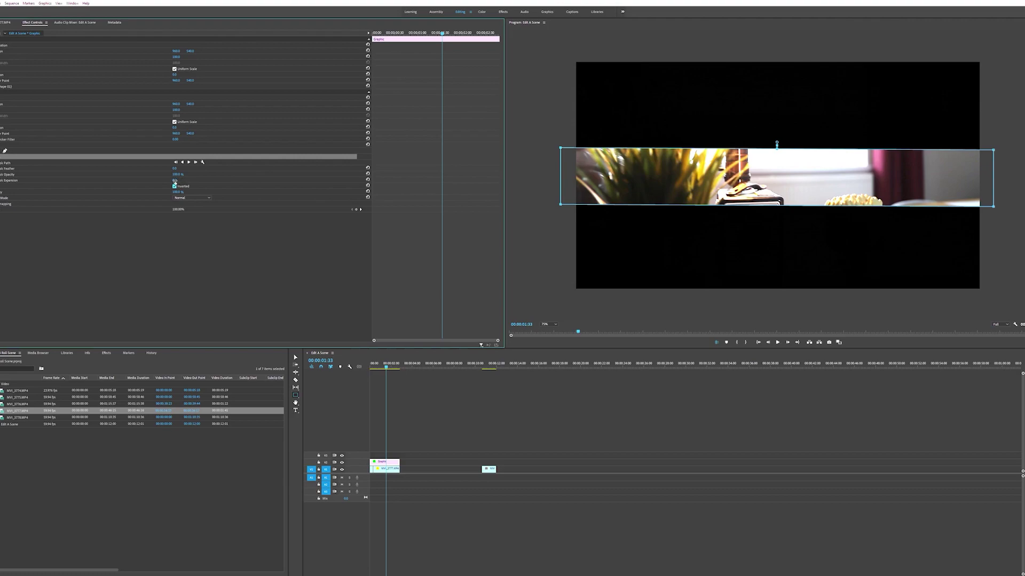
pyautogui.moveTo(85, 180); pyautogui.dragTo(248, 180)
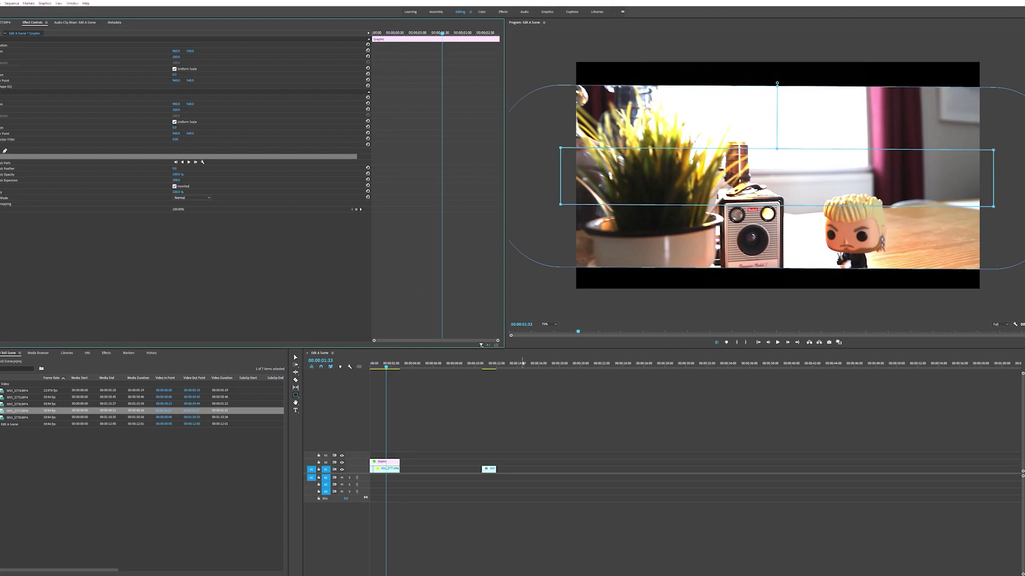
pyautogui.click(452, 389)
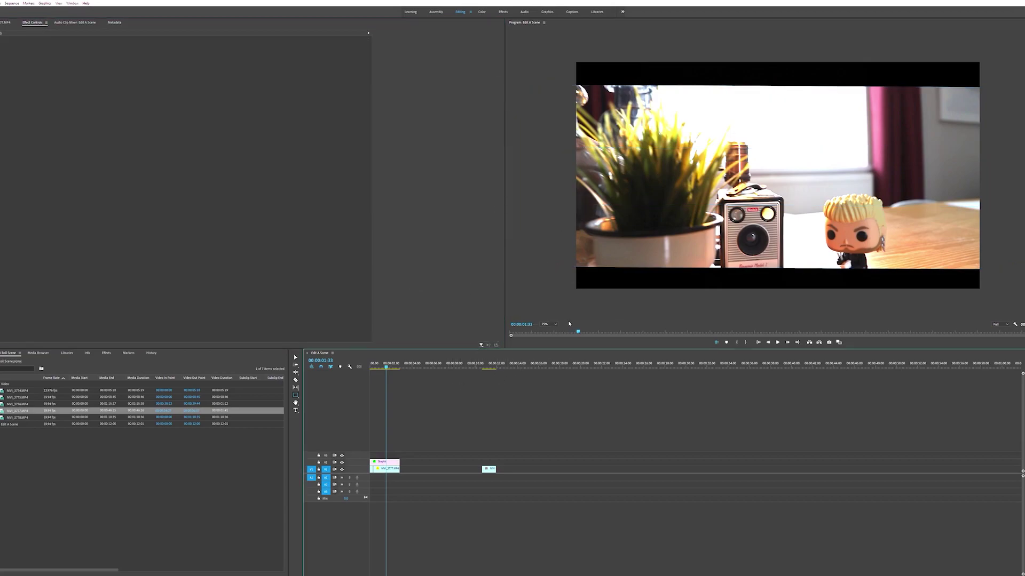
# - Play and scrub through the first clip to review the footage inside the letterbox bars
pyautogui.moveTo(398, 364)
pyautogui.mouseDown()
pyautogui.moveTo(376, 366)
pyautogui.moveTo(385, 368)
pyautogui.mouseUp()
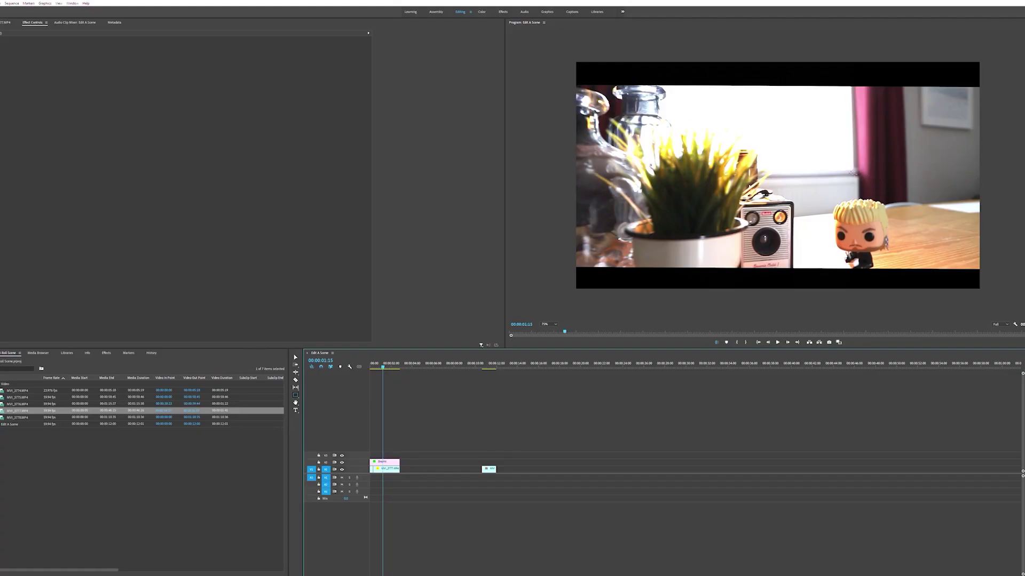
pyautogui.press('space')
pyautogui.moveTo(395, 369); pyautogui.dragTo(375, 368)
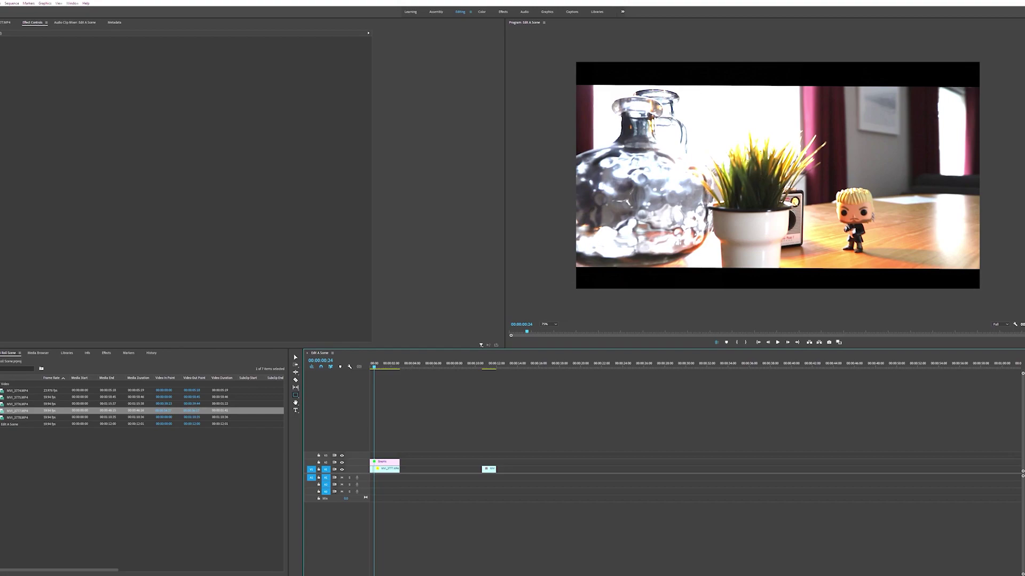
pyautogui.moveTo(373, 367); pyautogui.dragTo(394, 368)
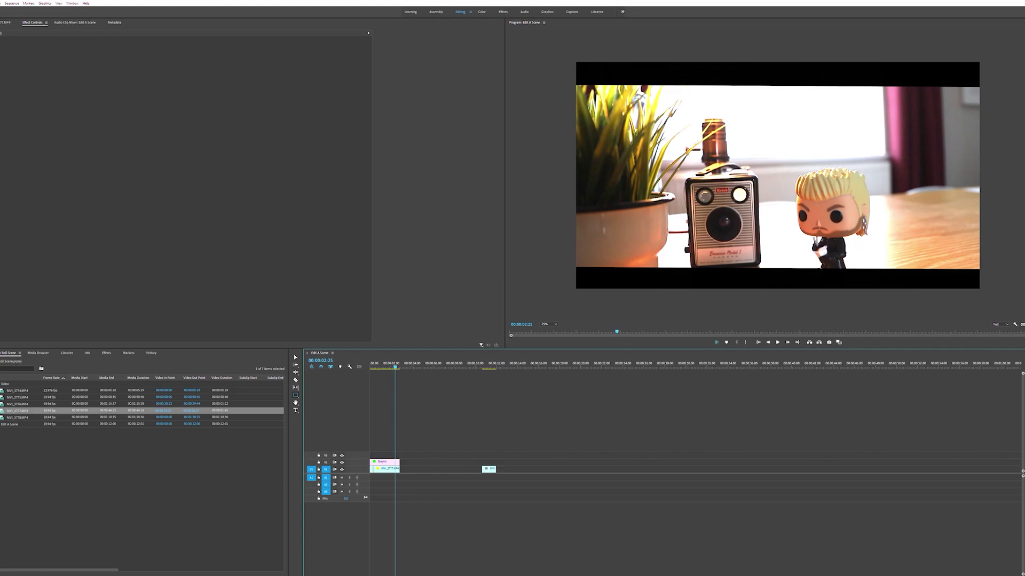
pyautogui.click(1023, 342)
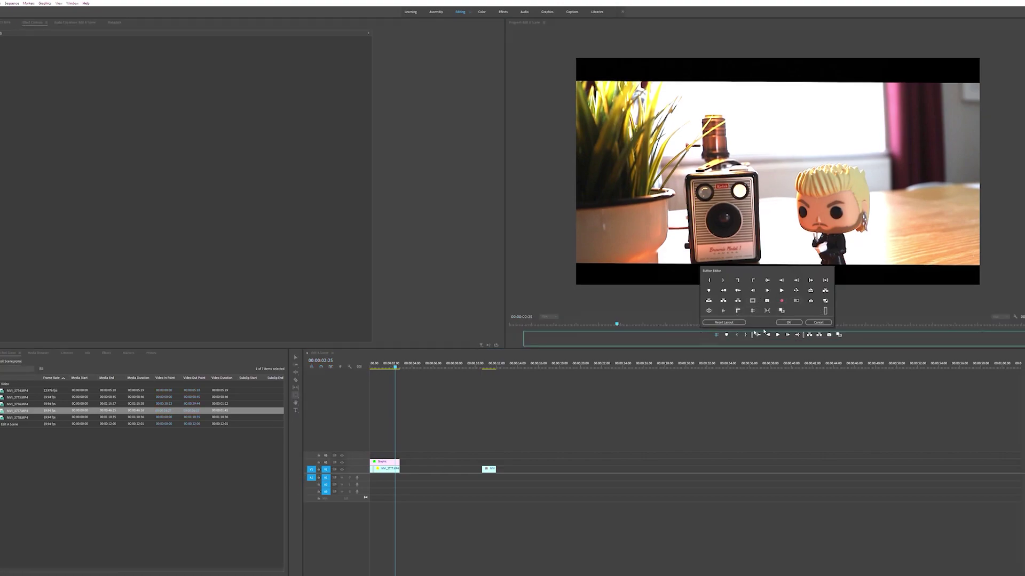
pyautogui.click(820, 323)
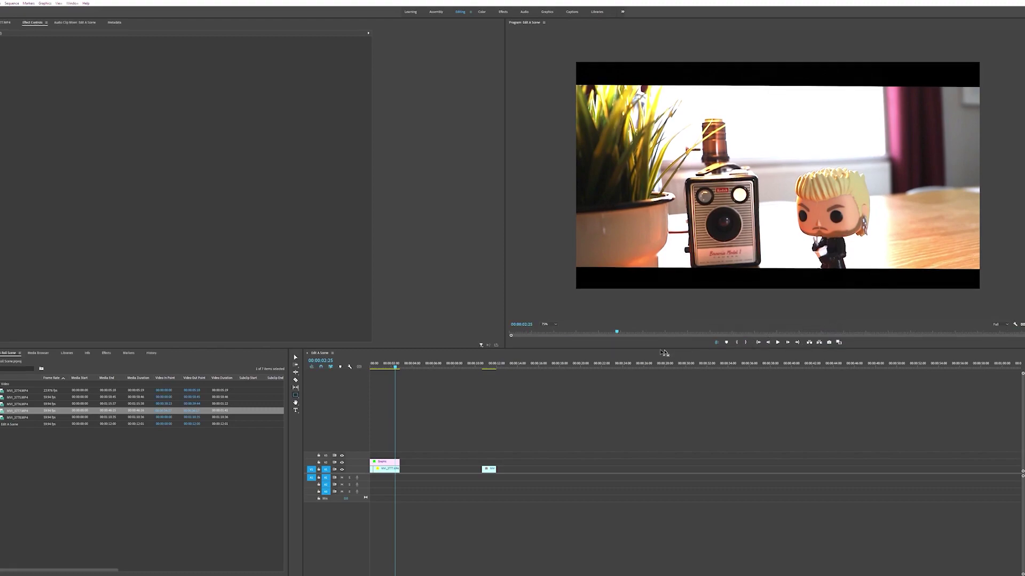
pyautogui.click(705, 199)
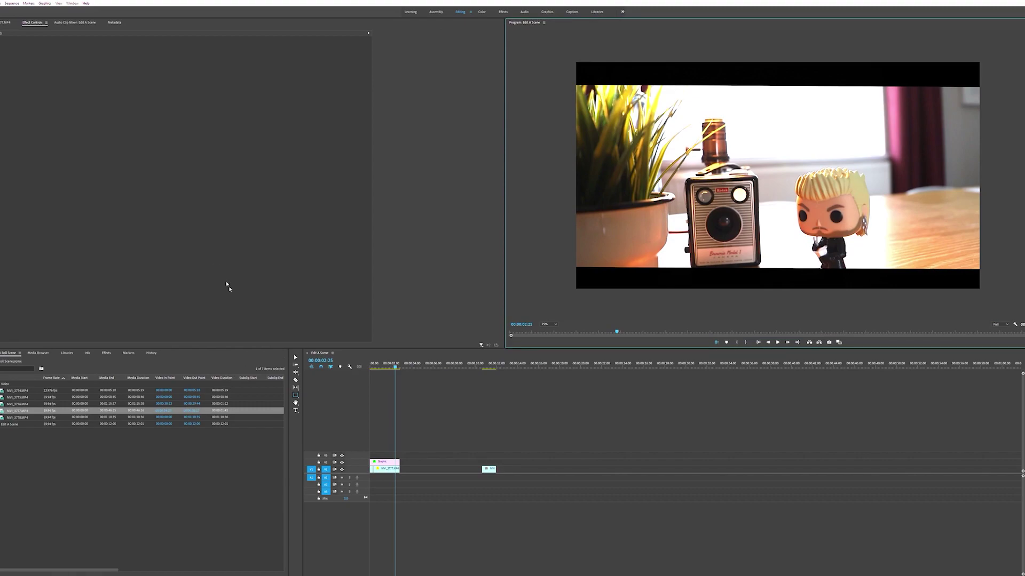
# - Add a horizontal guide with units in pixels to the program monitor
pyautogui.click(296, 357)
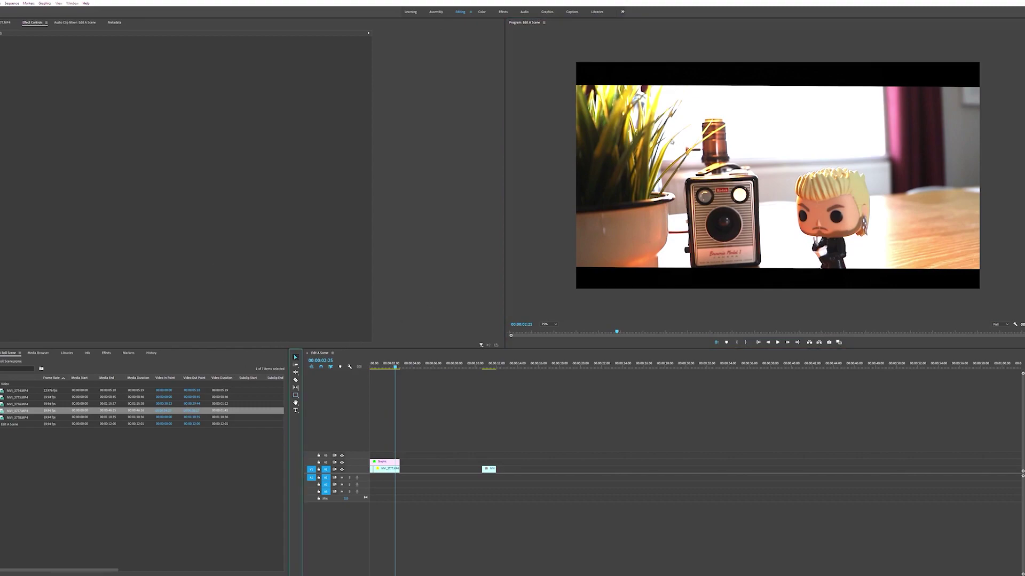
pyautogui.click(671, 142)
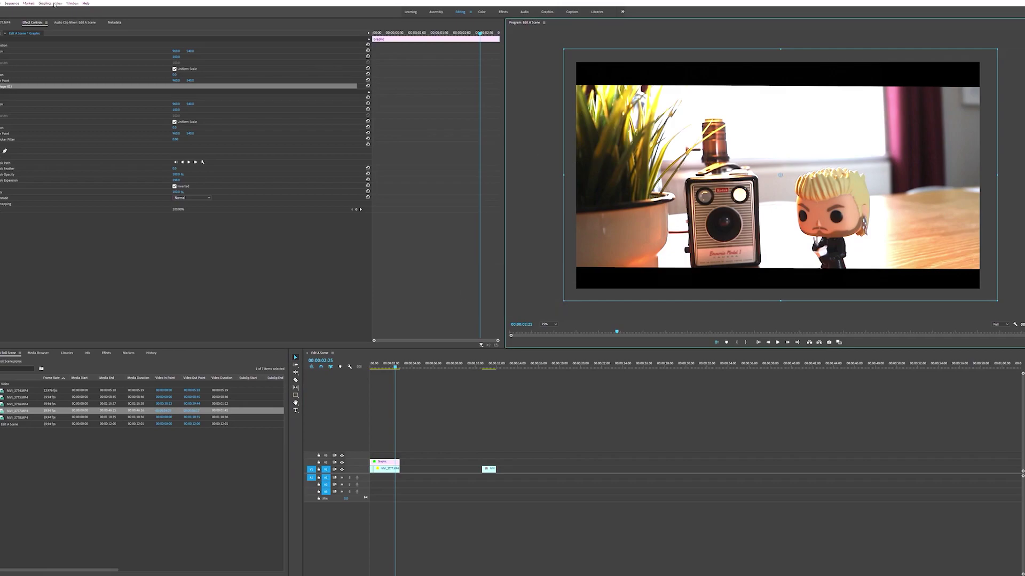
pyautogui.click(56, 3)
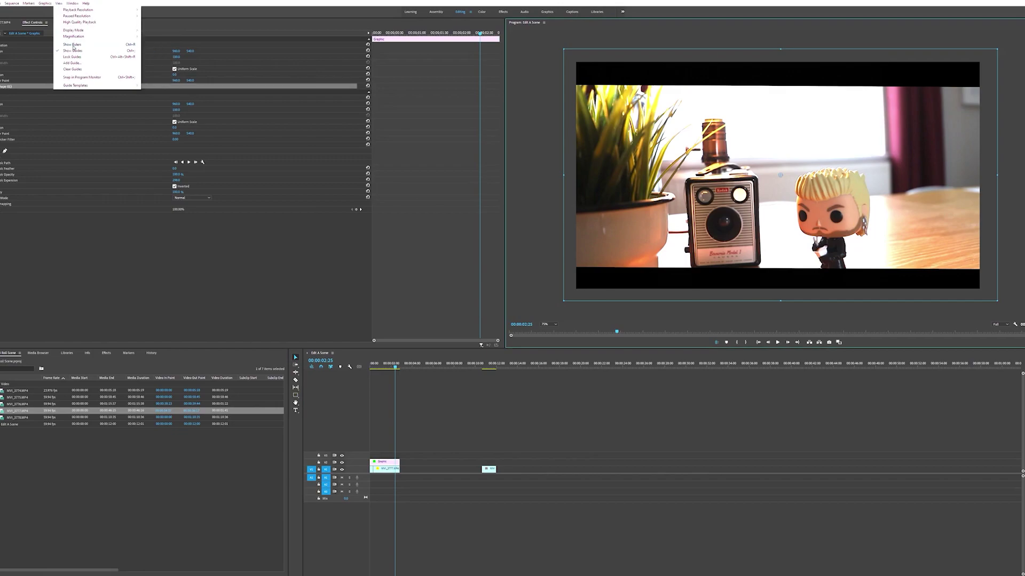
pyautogui.click(76, 63)
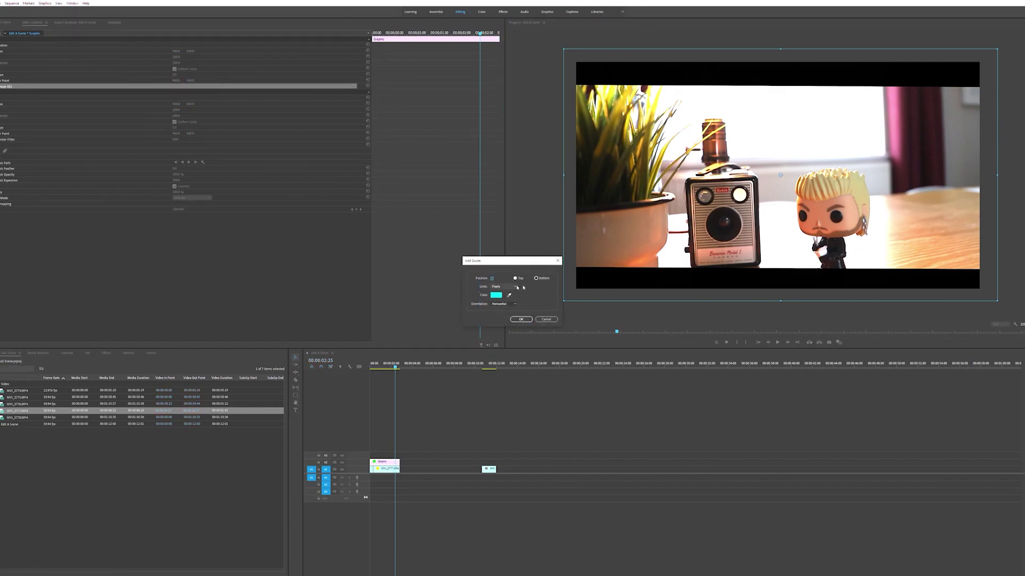
pyautogui.click(511, 305)
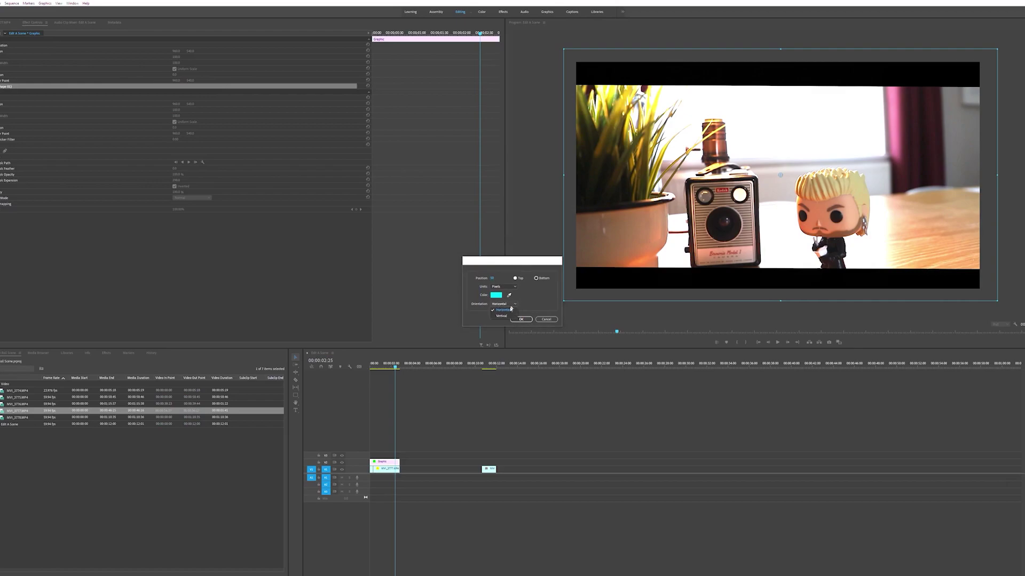
pyautogui.click(501, 309)
pyautogui.click(521, 320)
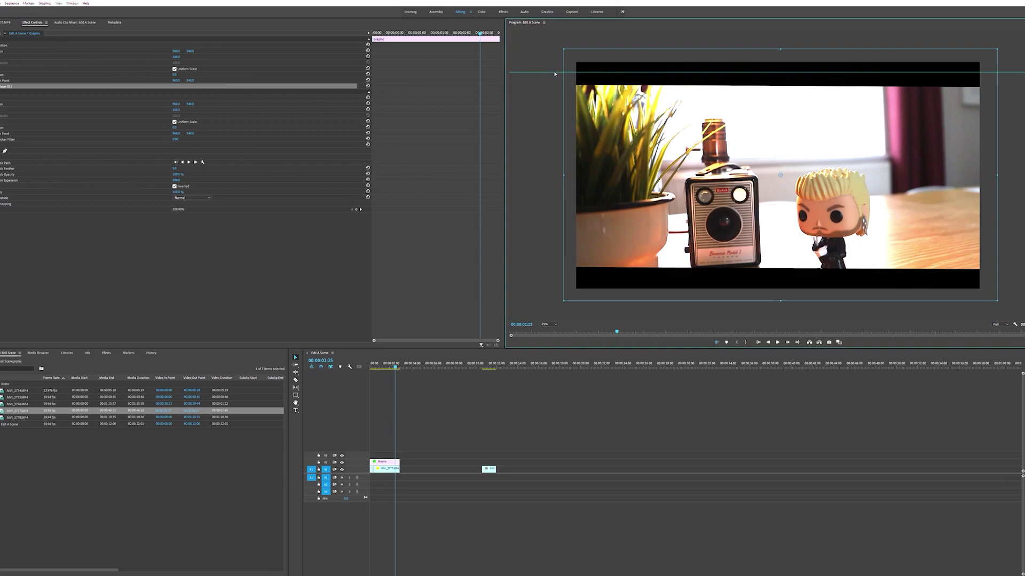
# - Move the guide down to the window sill line, refining its position against the clip's last frame
pyautogui.moveTo(554, 75); pyautogui.dragTo(547, 149)
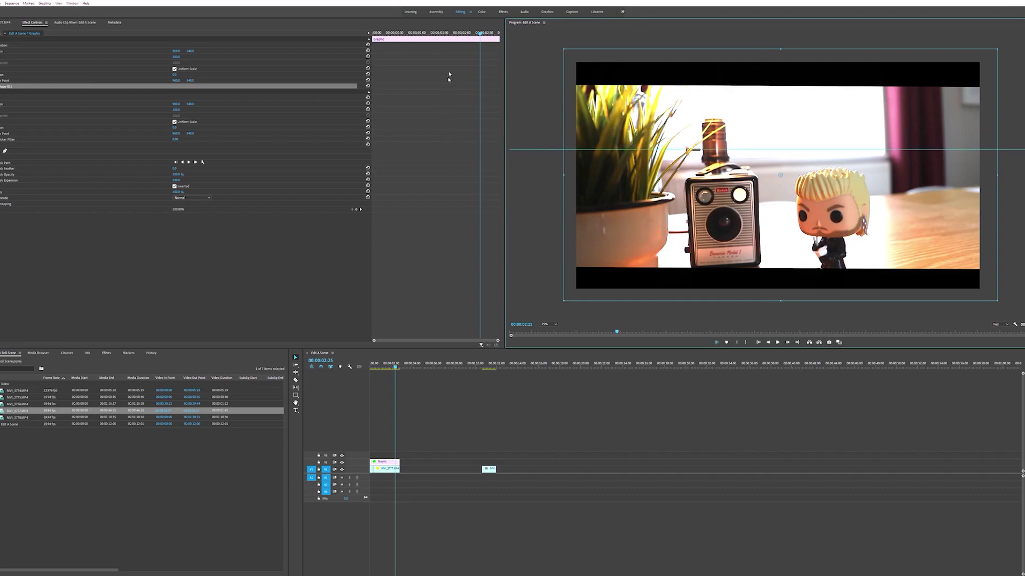
pyautogui.moveTo(480, 35); pyautogui.dragTo(508, 36)
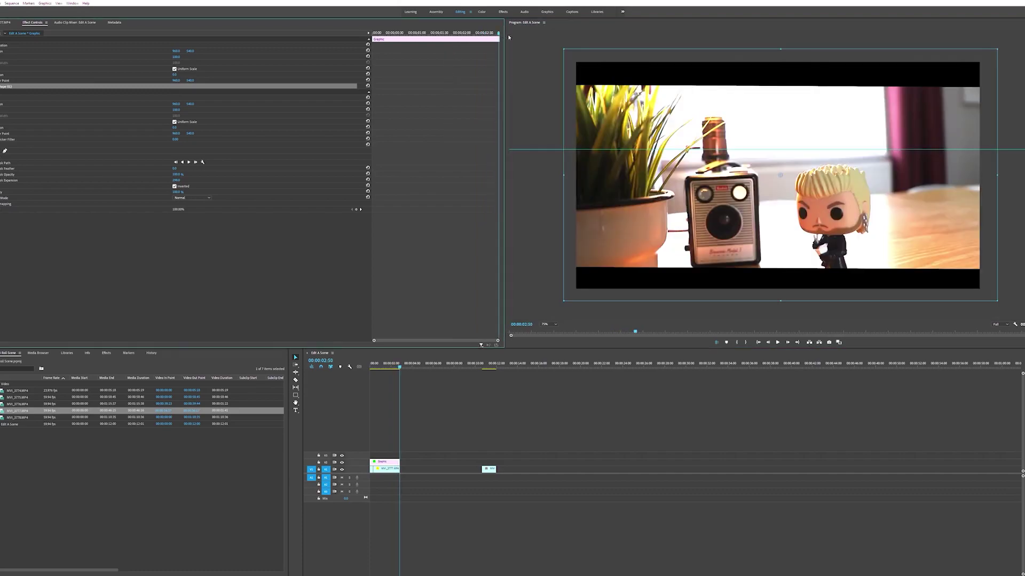
pyautogui.moveTo(542, 149); pyautogui.dragTo(543, 153)
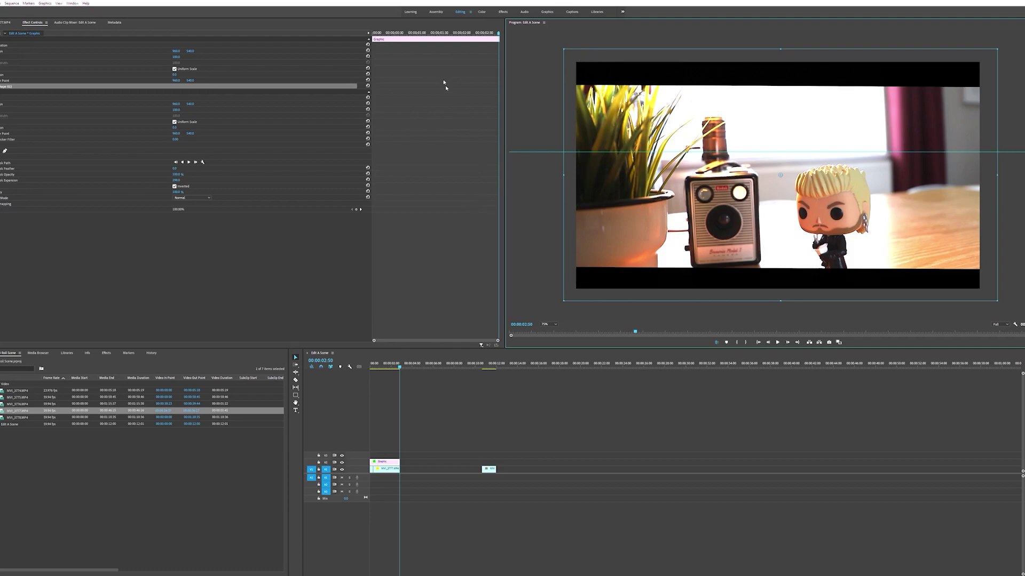
pyautogui.moveTo(404, 36); pyautogui.dragTo(362, 40)
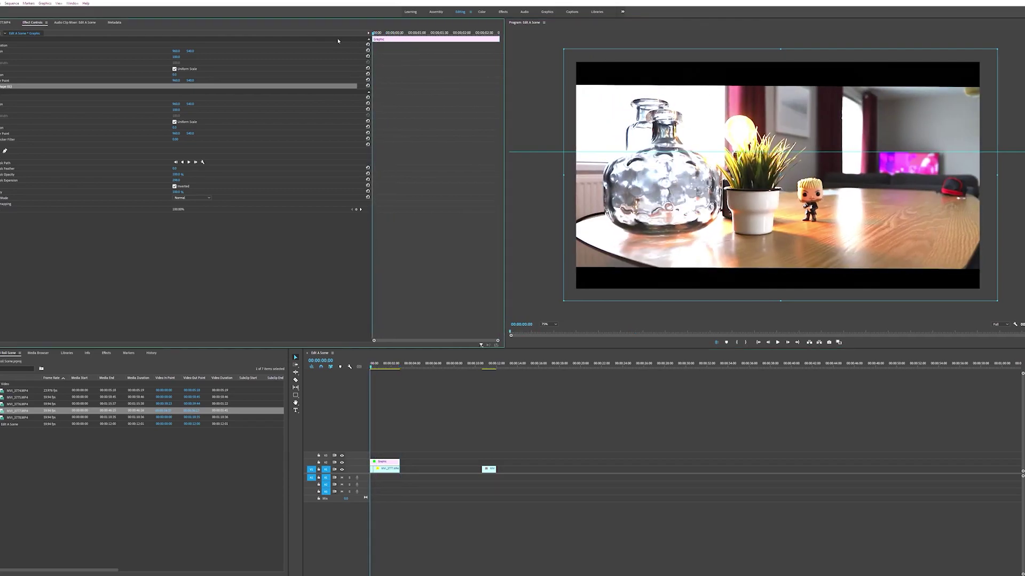
# - Turn on rotation keyframing for the video clip beneath the letterbox graphic at the clip's start
pyautogui.click(394, 469)
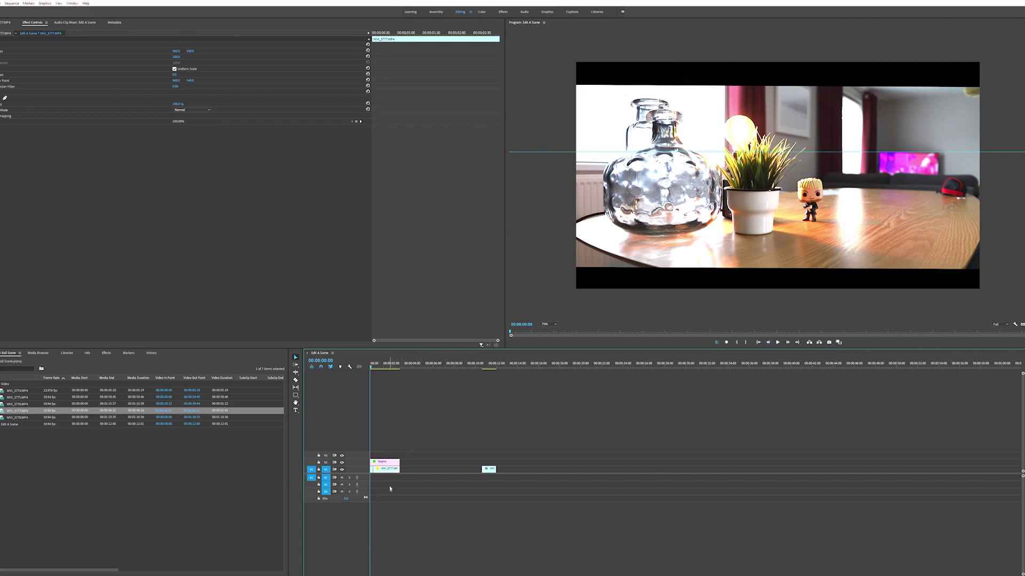
pyautogui.click(0, 75)
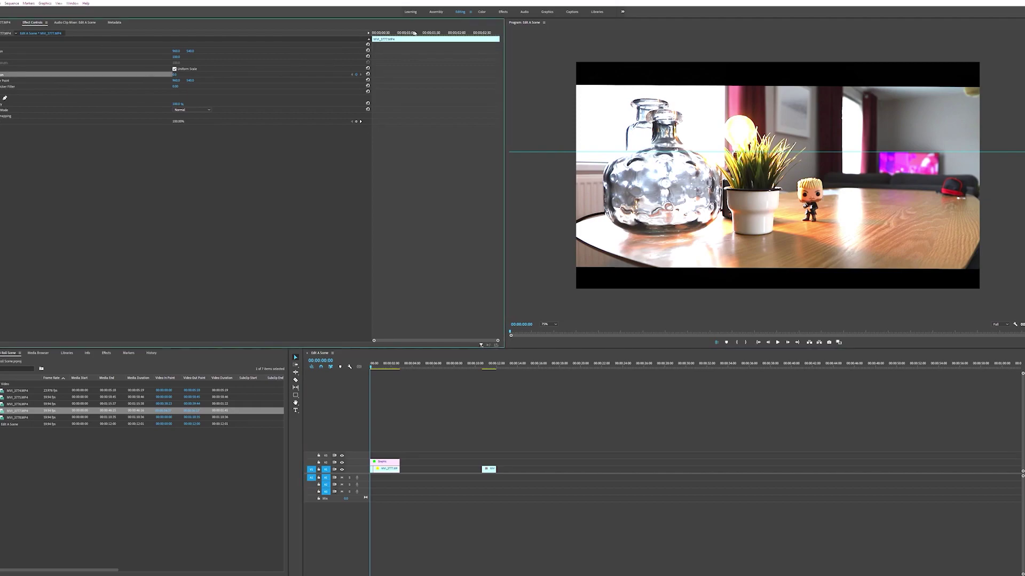
pyautogui.moveTo(442, 33); pyautogui.dragTo(347, 40)
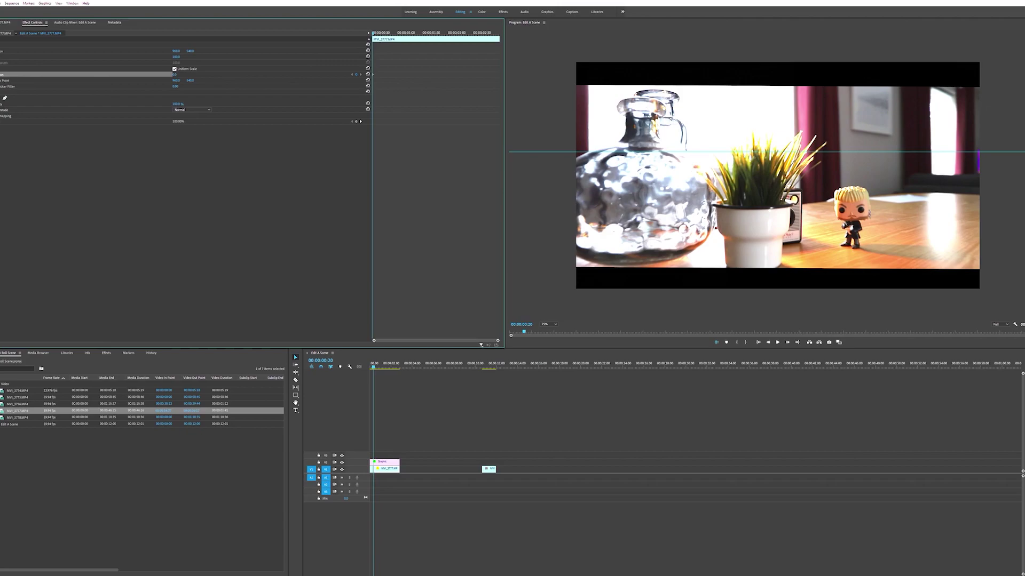
# - Add a rotation keyframe on the clip's last frame and set its rotation to 2
pyautogui.moveTo(375, 39); pyautogui.dragTo(516, 40)
pyautogui.press('Left')
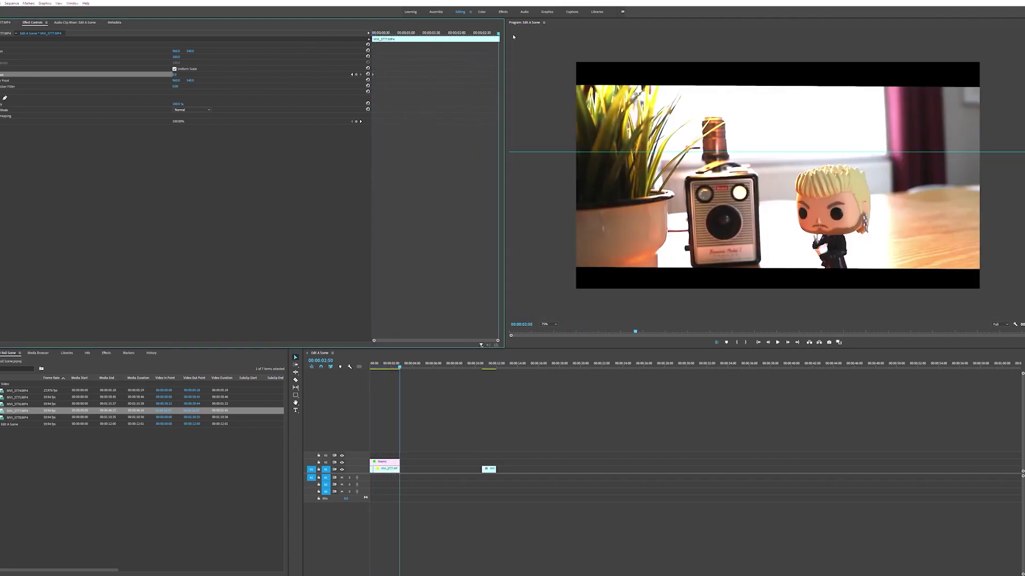
pyautogui.click(357, 75)
pyautogui.click(175, 75)
pyautogui.write('2')
pyautogui.press('Return')
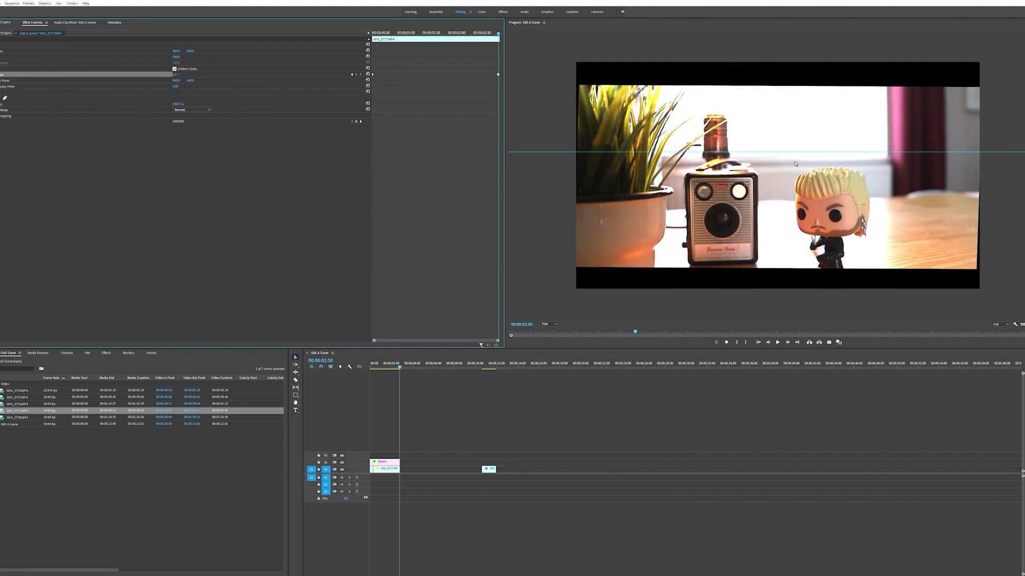
# - Fine-tune the rotation of the clip's end keyframe to level the window sill with the guide
pyautogui.click(177, 74)
pyautogui.click(199, 75)
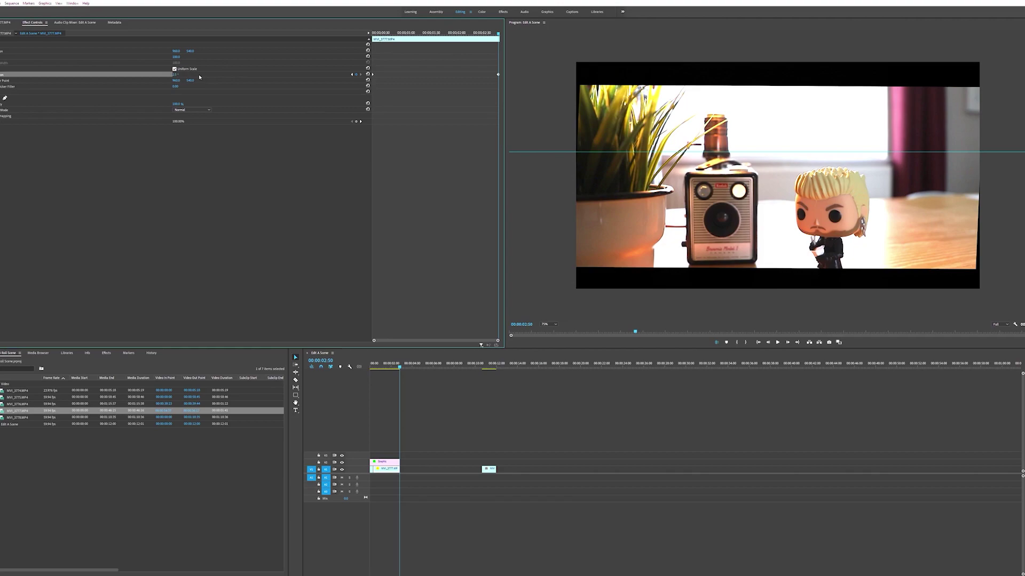
pyautogui.click(178, 74)
pyautogui.press('Return')
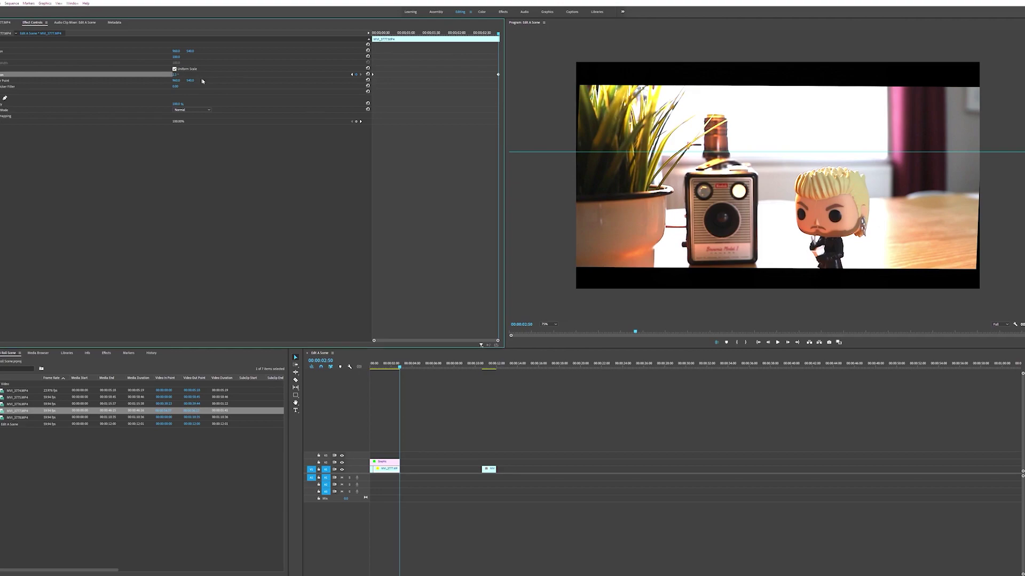
# - Scrub between the clip's start and end to check the animated rotation against the guide
pyautogui.click(477, 34)
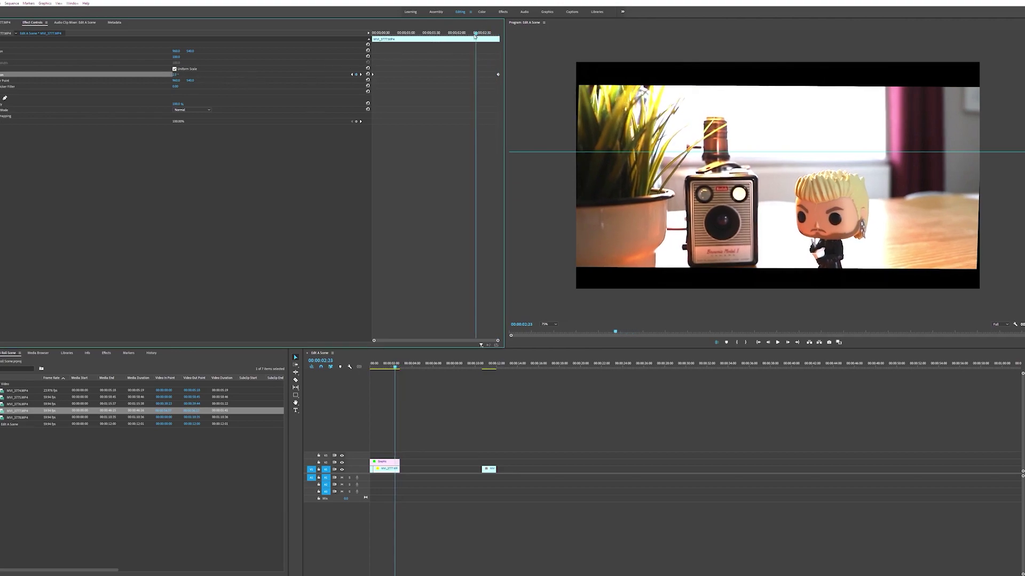
pyautogui.moveTo(478, 37); pyautogui.dragTo(497, 37)
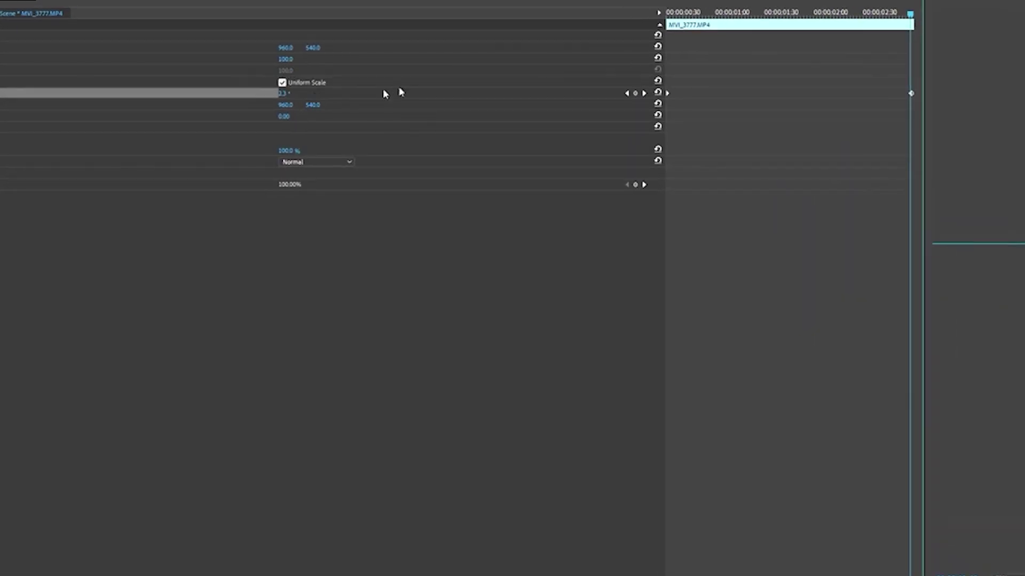
pyautogui.moveTo(910, 15); pyautogui.dragTo(667, 32)
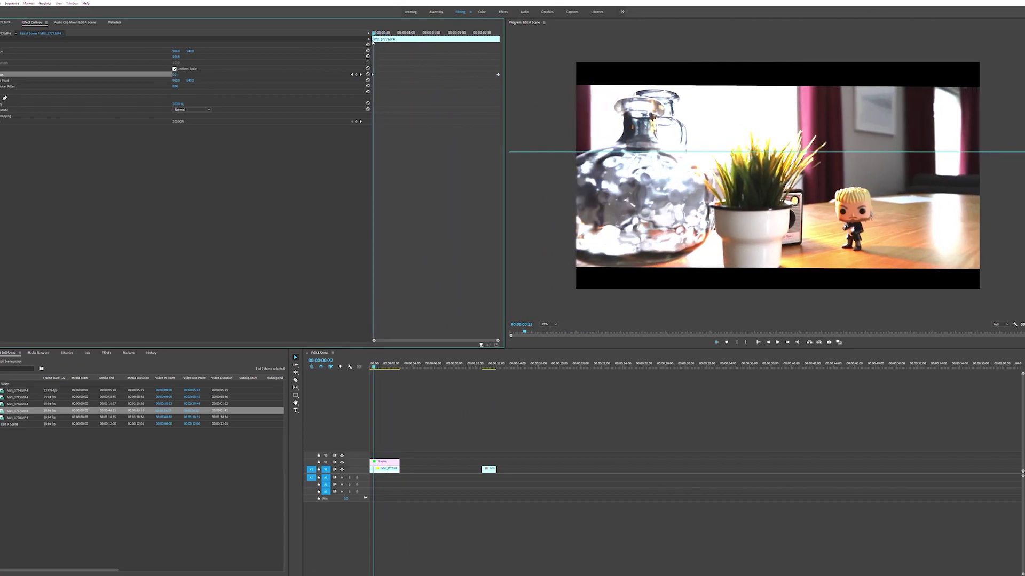
pyautogui.moveTo(372, 43); pyautogui.dragTo(371, 42)
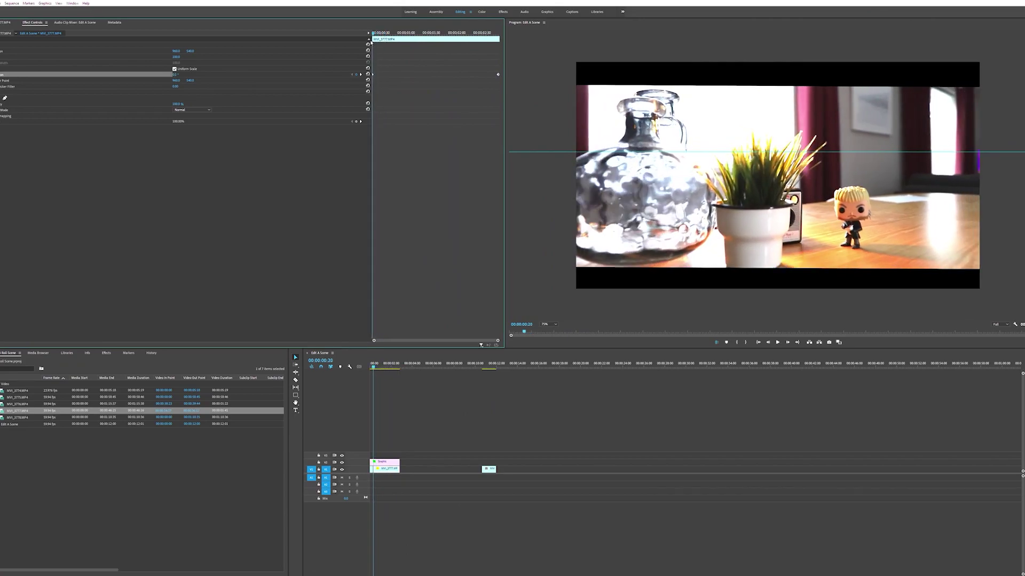
pyautogui.moveTo(372, 43); pyautogui.dragTo(498, 64)
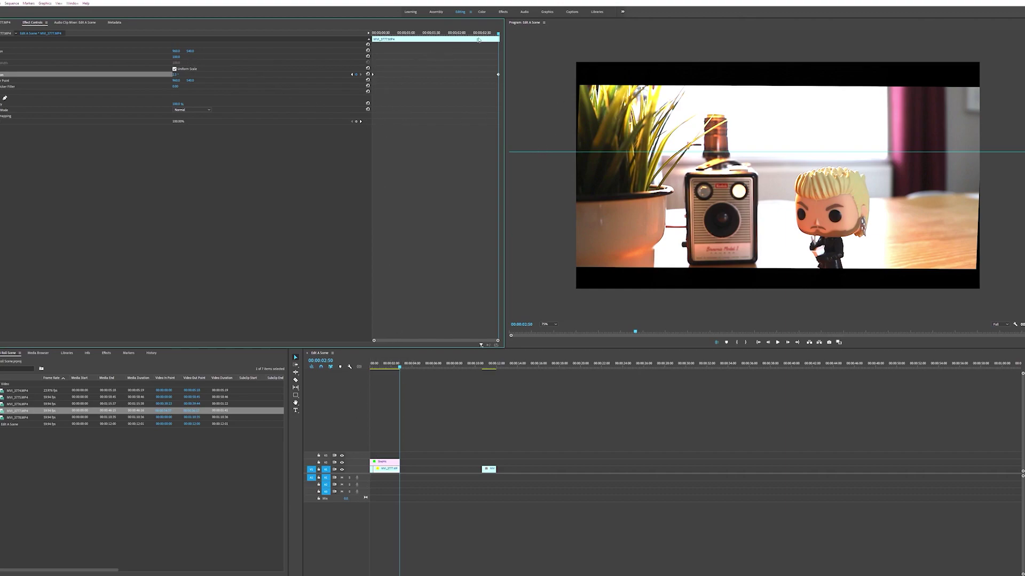
# - Turn on scale keyframing at the clip's start and add a second scale keyframe on its last frame
pyautogui.moveTo(498, 35); pyautogui.dragTo(373, 35)
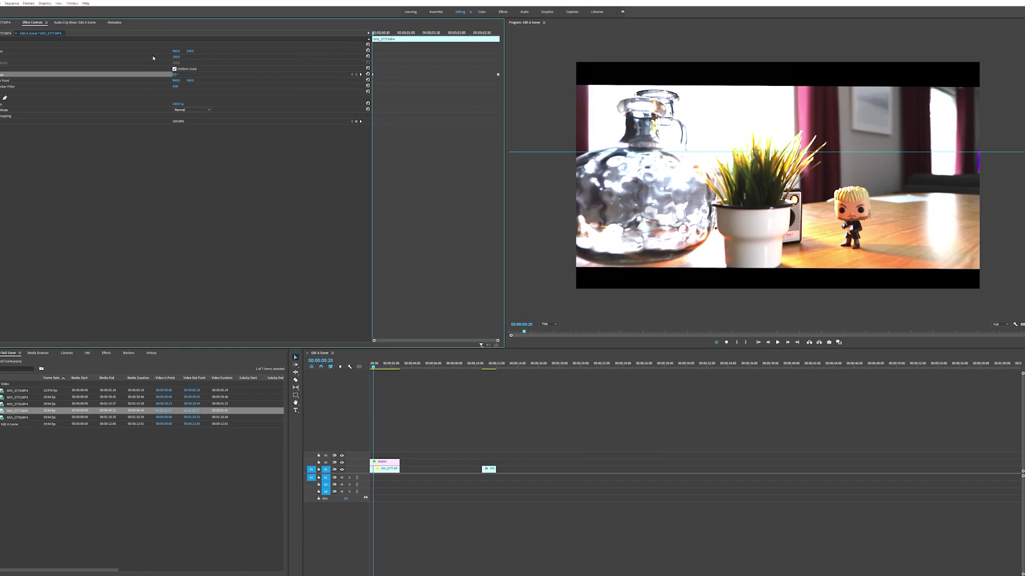
pyautogui.click(0, 56)
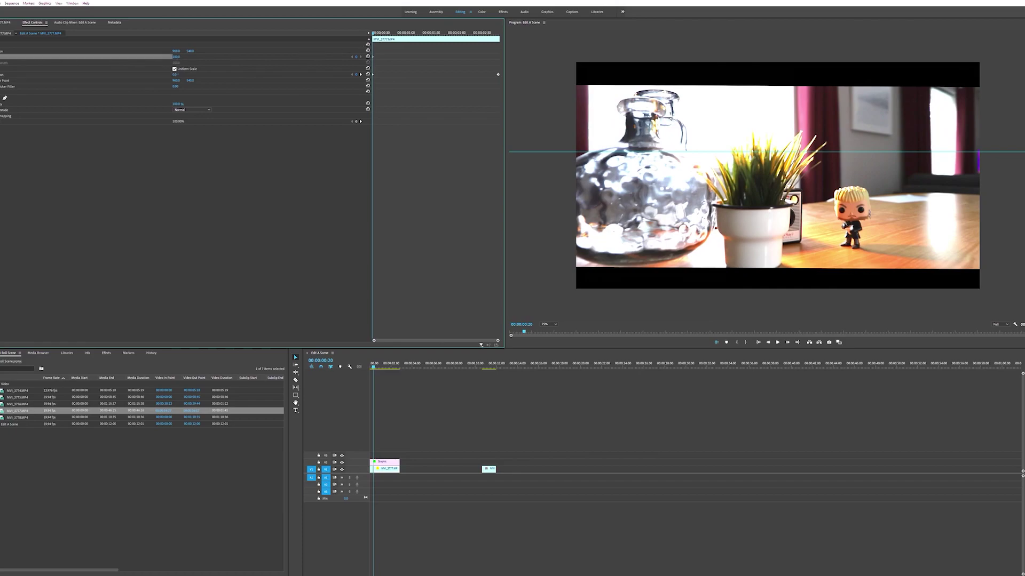
pyautogui.moveTo(373, 35); pyautogui.dragTo(501, 35)
pyautogui.click(356, 56)
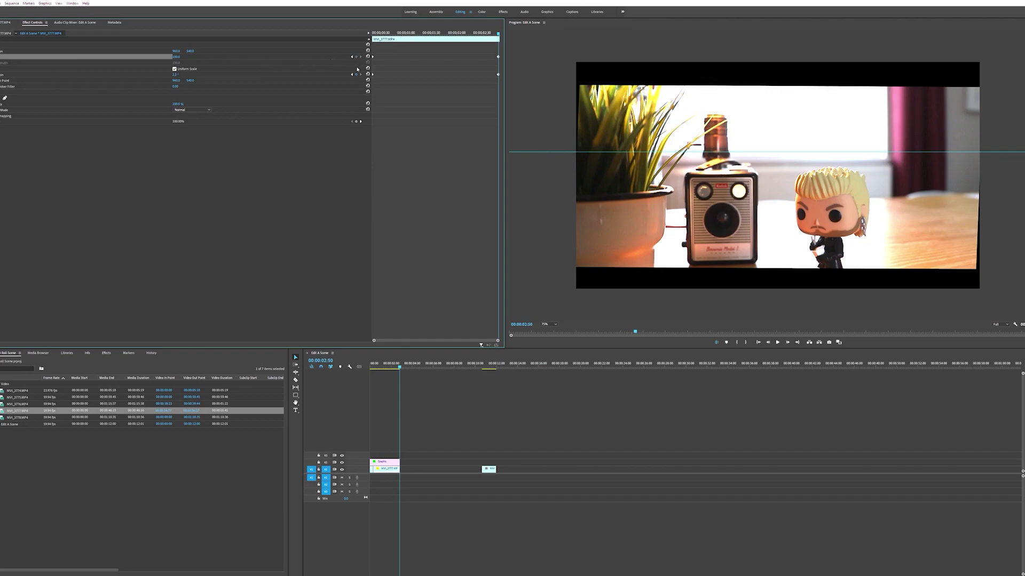
pyautogui.moveTo(383, 33); pyautogui.dragTo(366, 35)
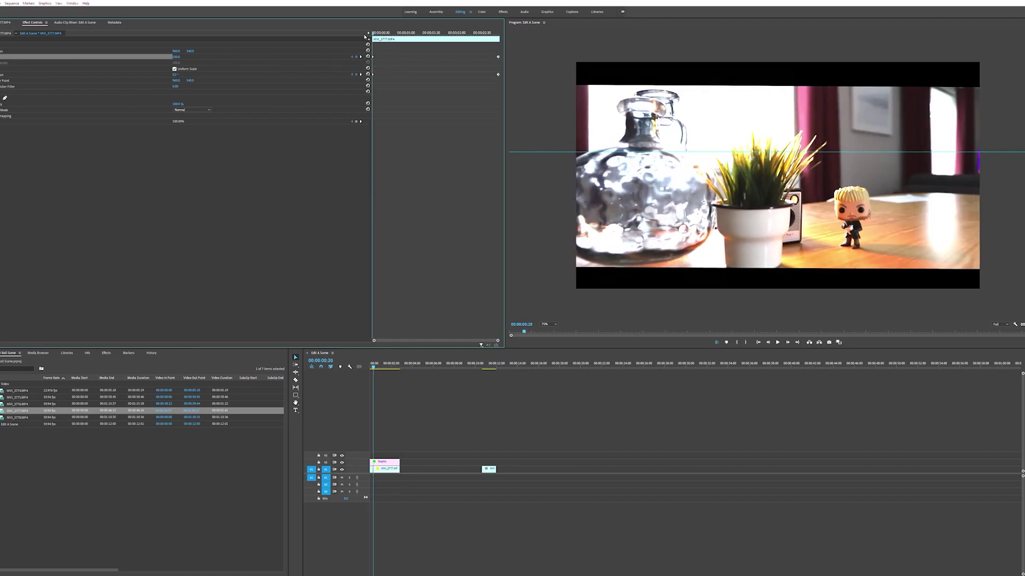
# - Set the scale of the clip's start keyframe to 120
pyautogui.click(177, 57)
pyautogui.write('120')
pyautogui.press('Return')
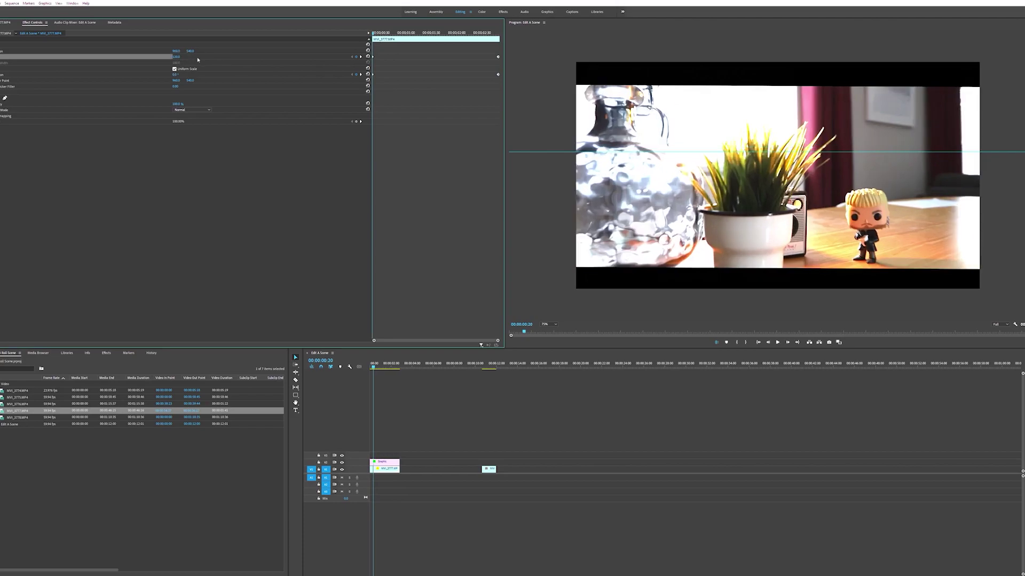
# - Set the scale of the keyframe on the clip's last frame to 130
pyautogui.click(492, 43)
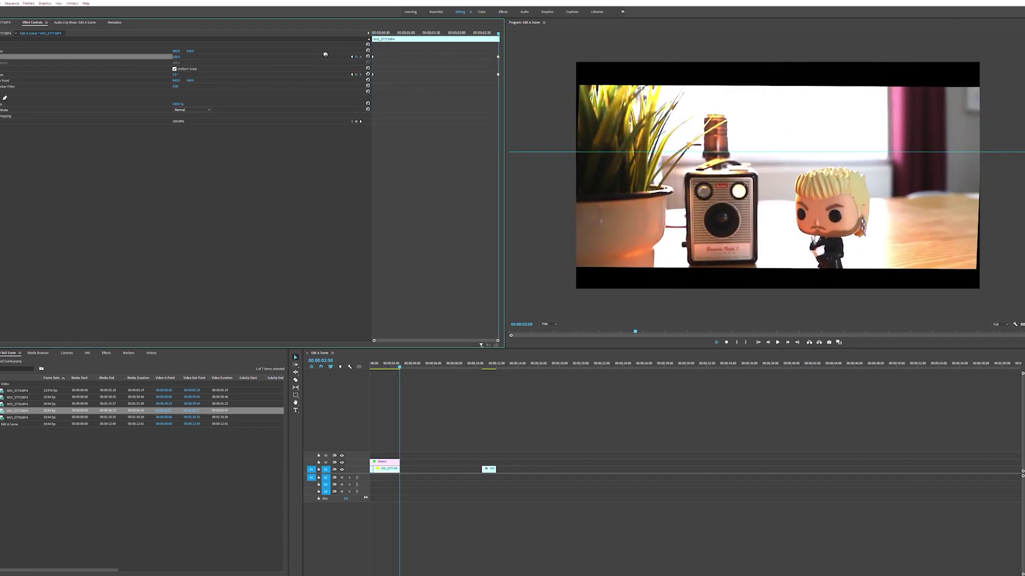
pyautogui.click(181, 57)
pyautogui.write('130')
pyautogui.press('Return')
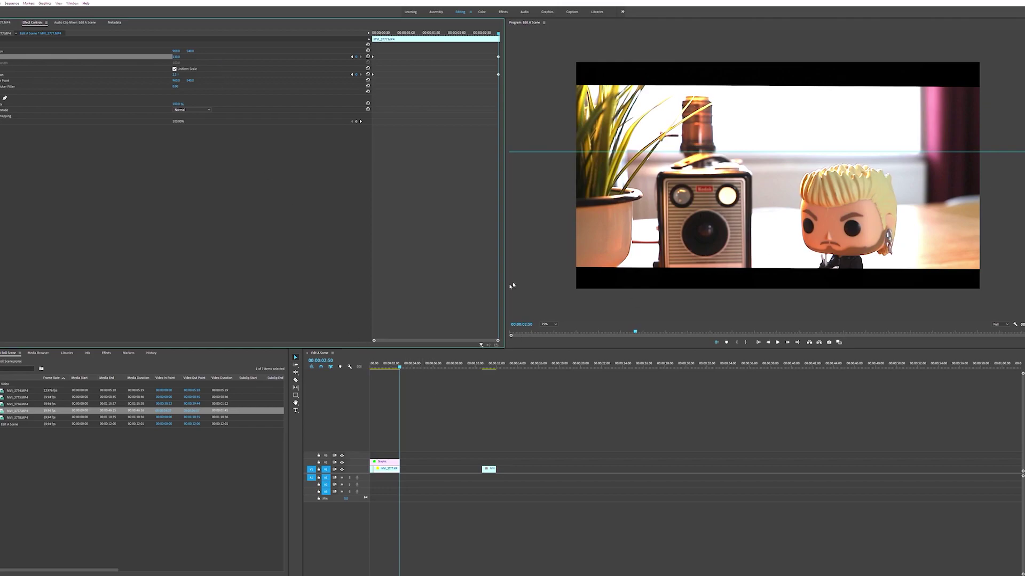
# - Keyframe the clip's position at its start and last frame, shifting the end frame's picture up and left to reframe the camera and figure
pyautogui.click(392, 369)
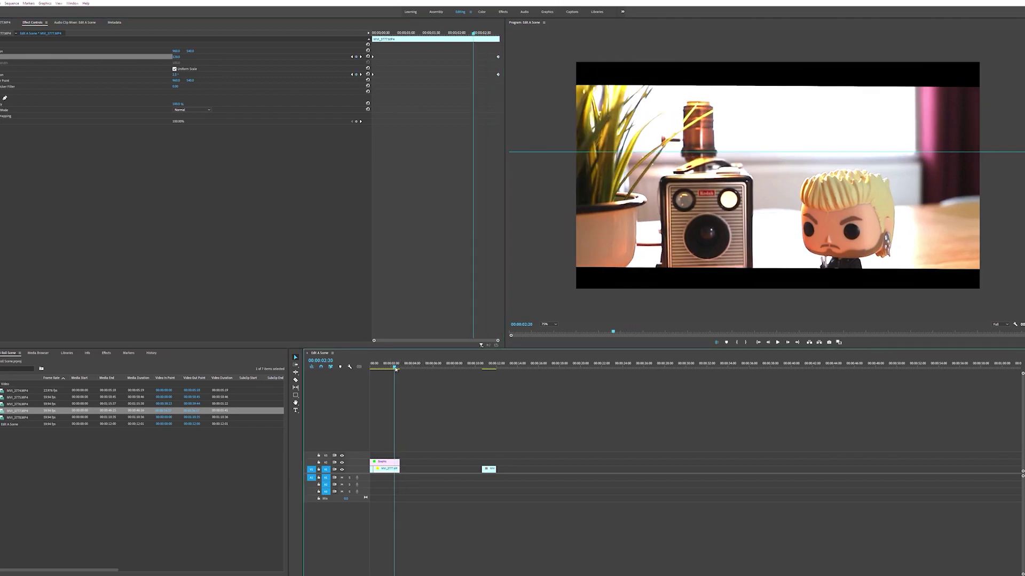
pyautogui.moveTo(394, 370); pyautogui.dragTo(374, 369)
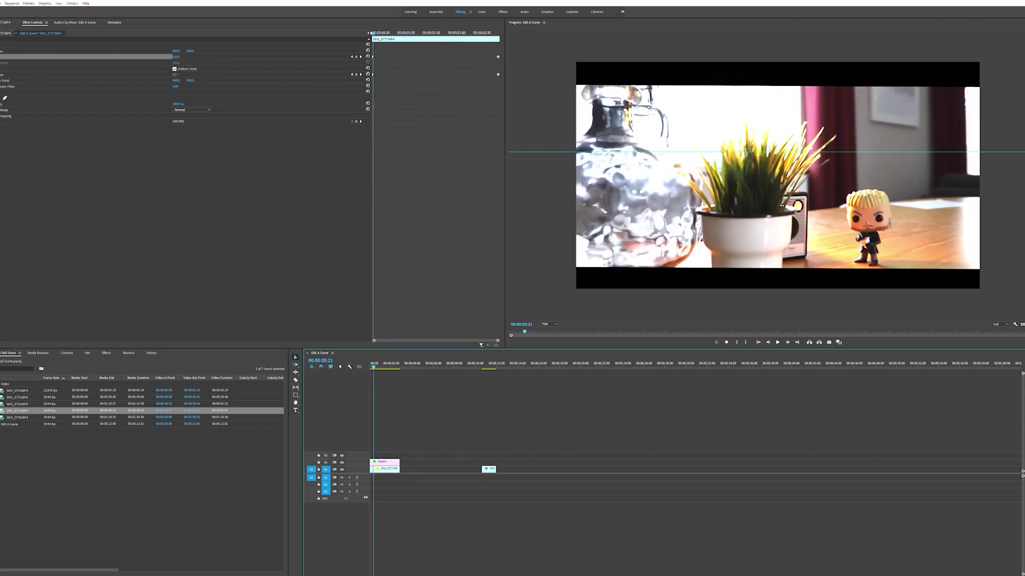
pyautogui.moveTo(373, 34); pyautogui.dragTo(362, 39)
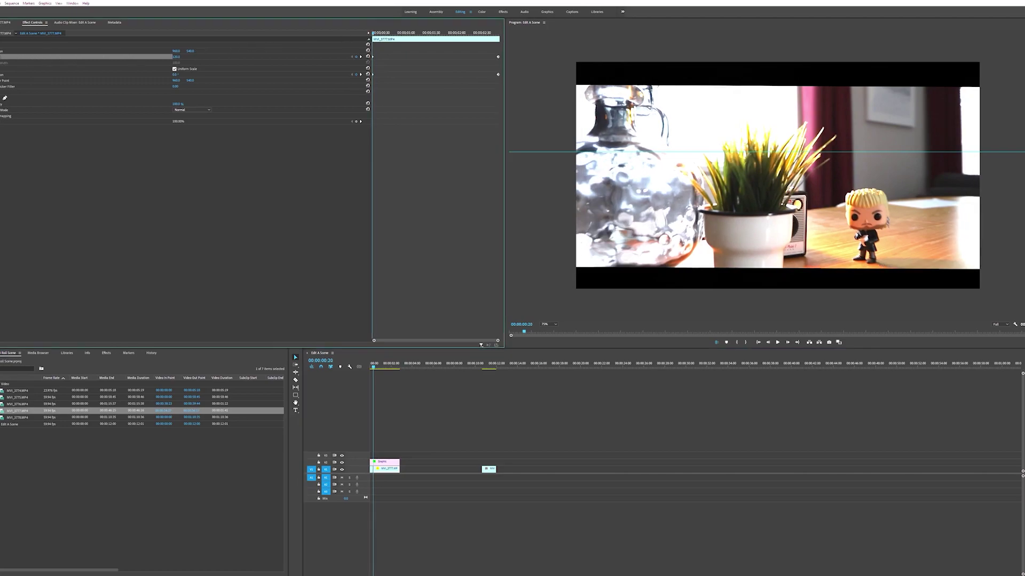
pyautogui.click(0, 52)
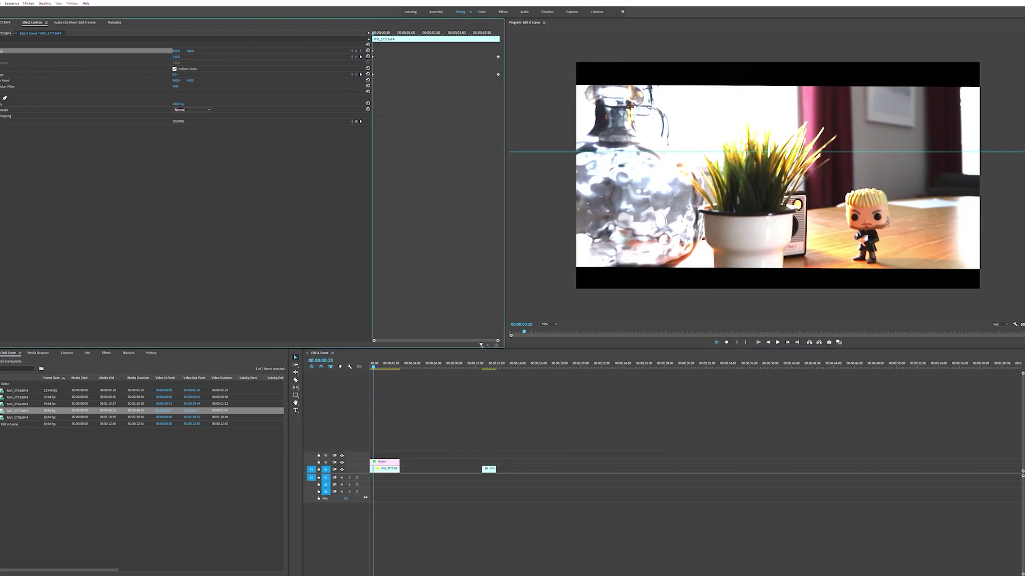
pyautogui.moveTo(456, 33); pyautogui.dragTo(504, 34)
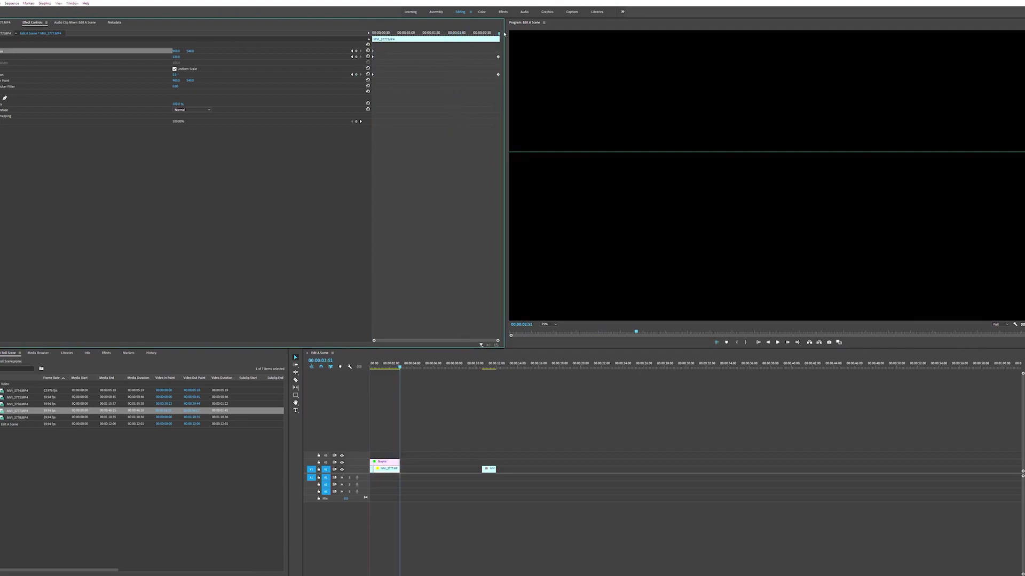
pyautogui.press('Left')
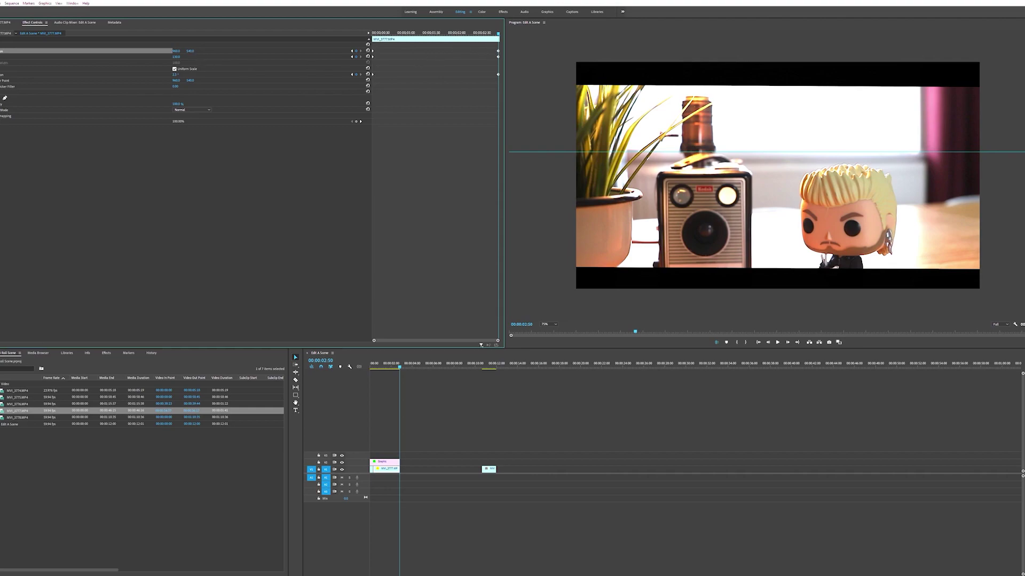
pyautogui.moveTo(190, 51); pyautogui.dragTo(255, 50)
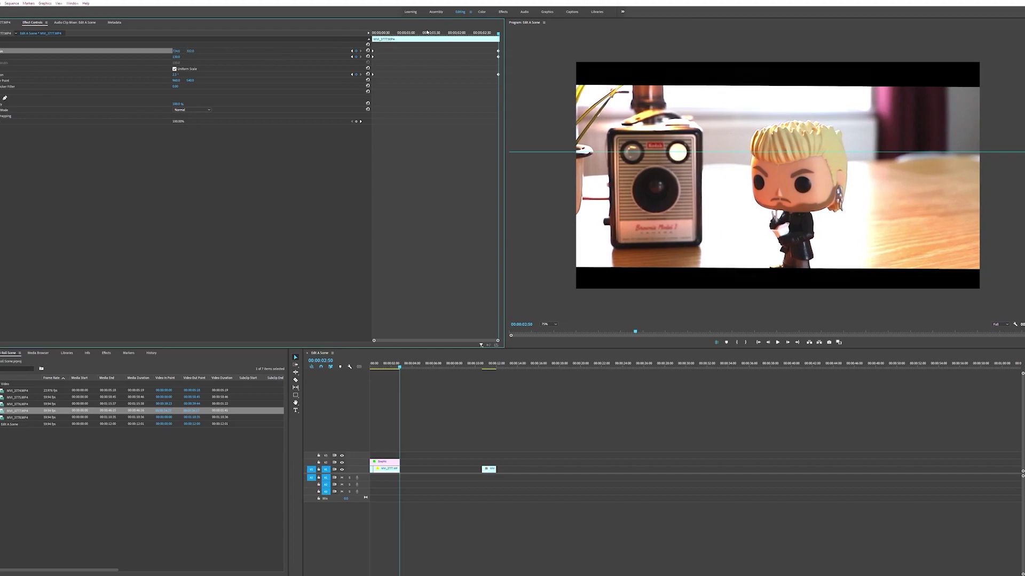
# - Play and scrub through the clip to check the animated position, scale and rotation together
pyautogui.moveTo(407, 35); pyautogui.dragTo(373, 34)
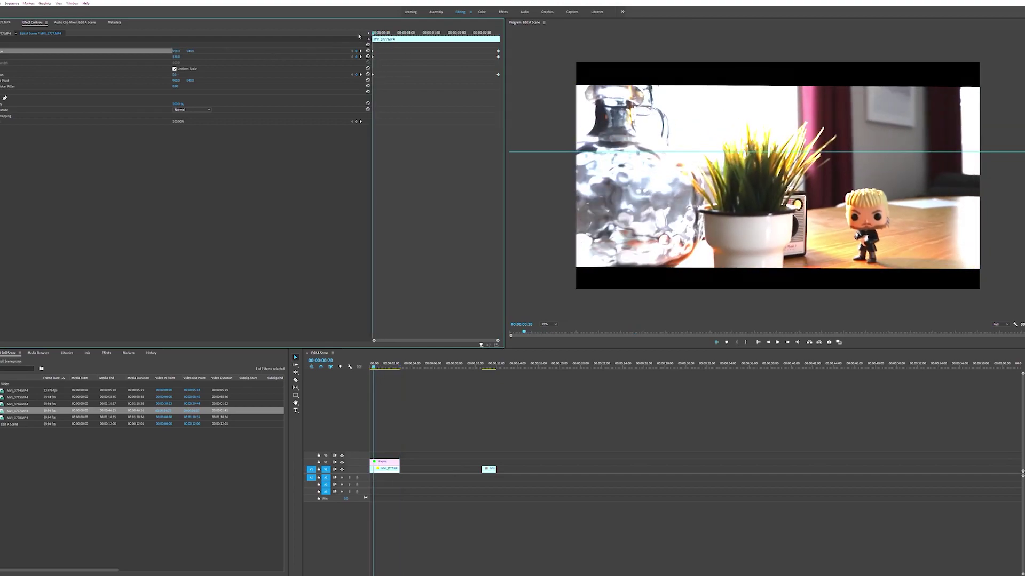
pyautogui.press('space')
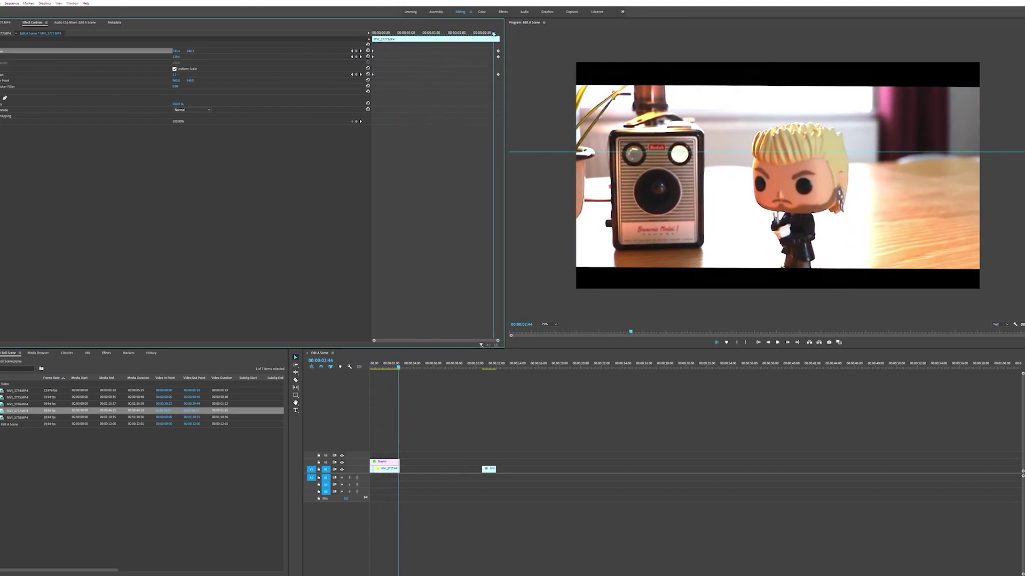
pyautogui.moveTo(497, 35); pyautogui.dragTo(373, 33)
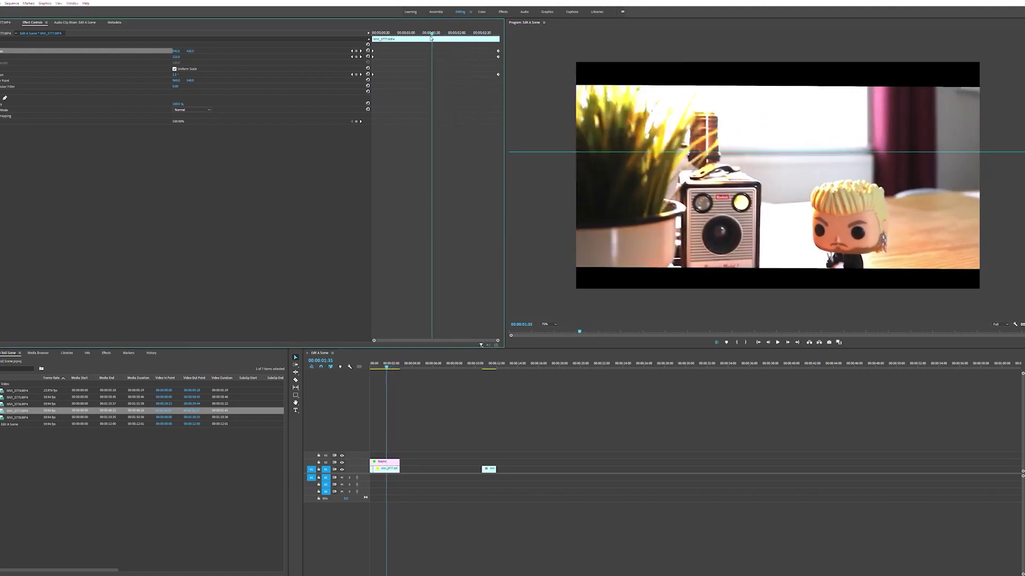
pyautogui.press('space')
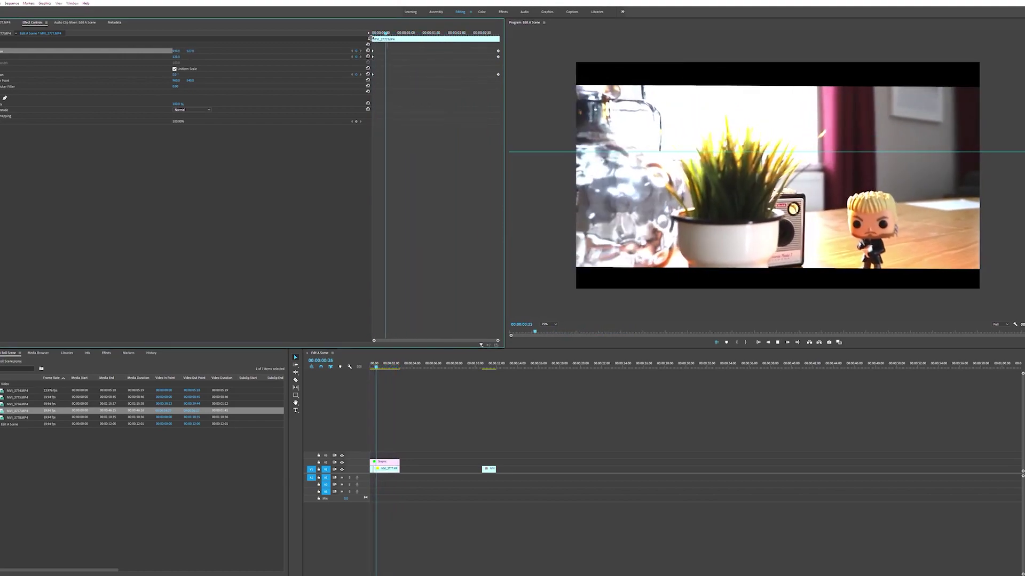
pyautogui.press('space')
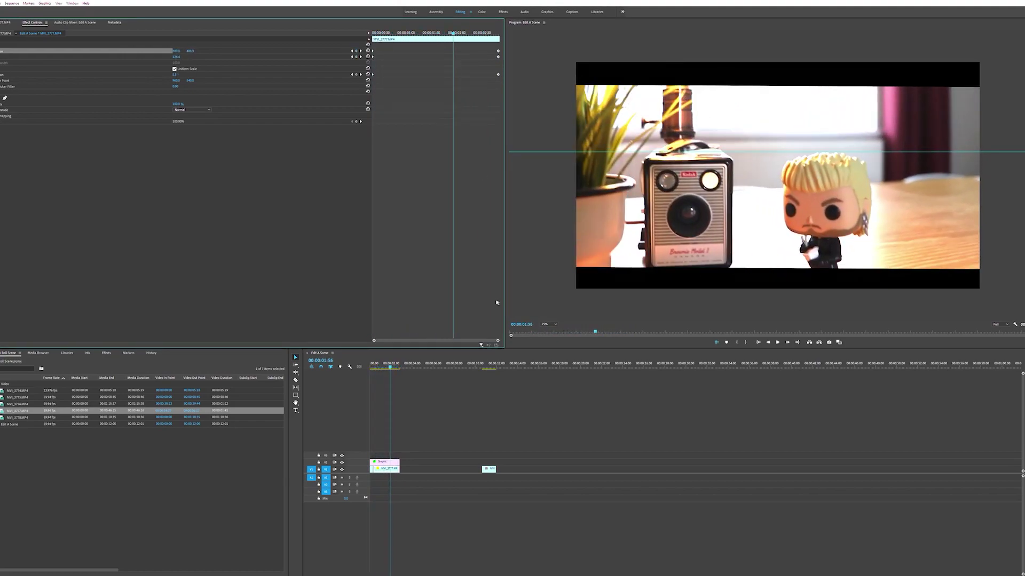
pyautogui.moveTo(392, 361); pyautogui.dragTo(363, 370)
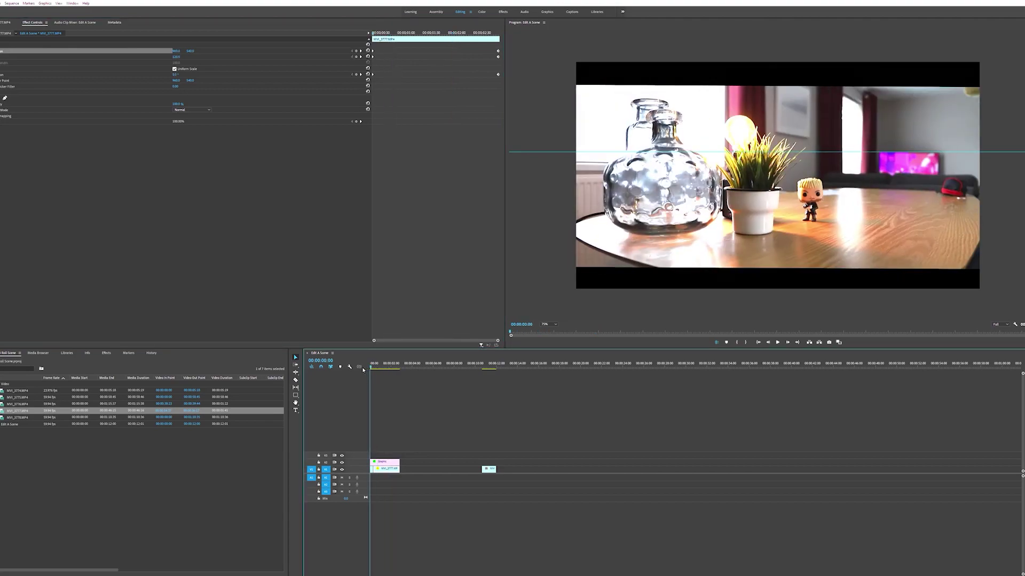
pyautogui.moveTo(383, 363); pyautogui.dragTo(377, 362)
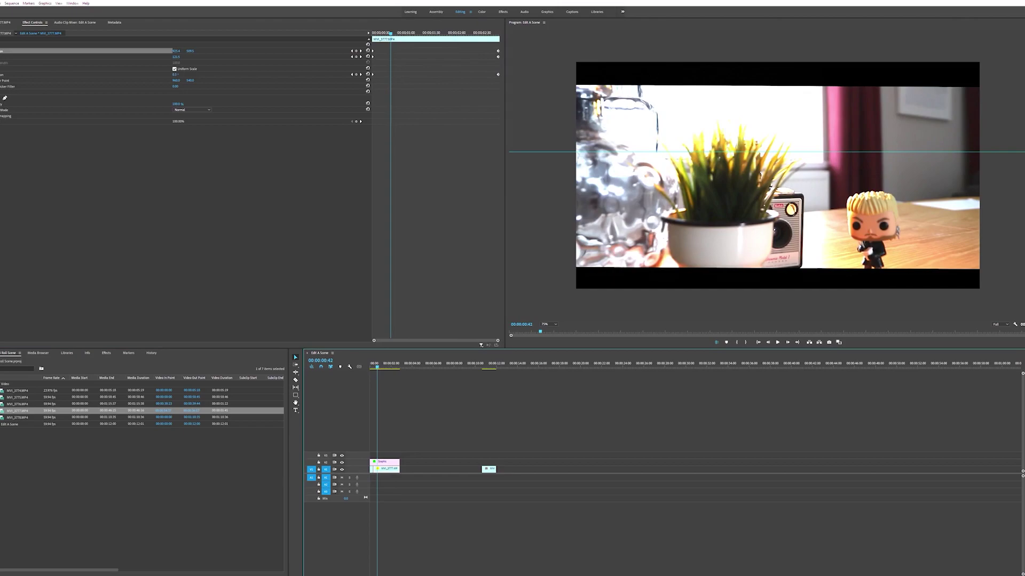
pyautogui.moveTo(390, 34); pyautogui.dragTo(373, 39)
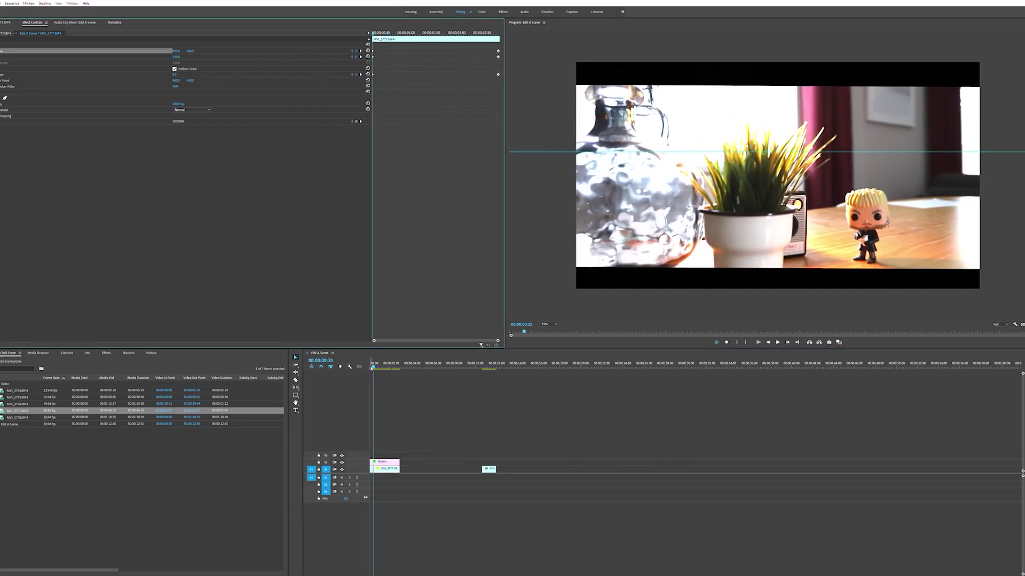
# - Set the scale of the short opening segment to 120 to match the following segment's start
pyautogui.click(372, 470)
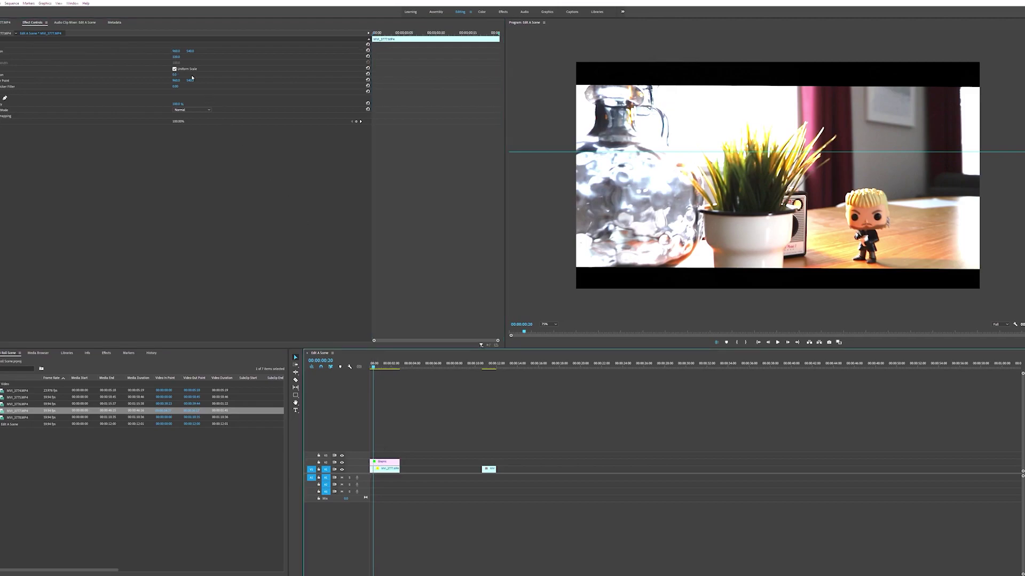
pyautogui.click(178, 62)
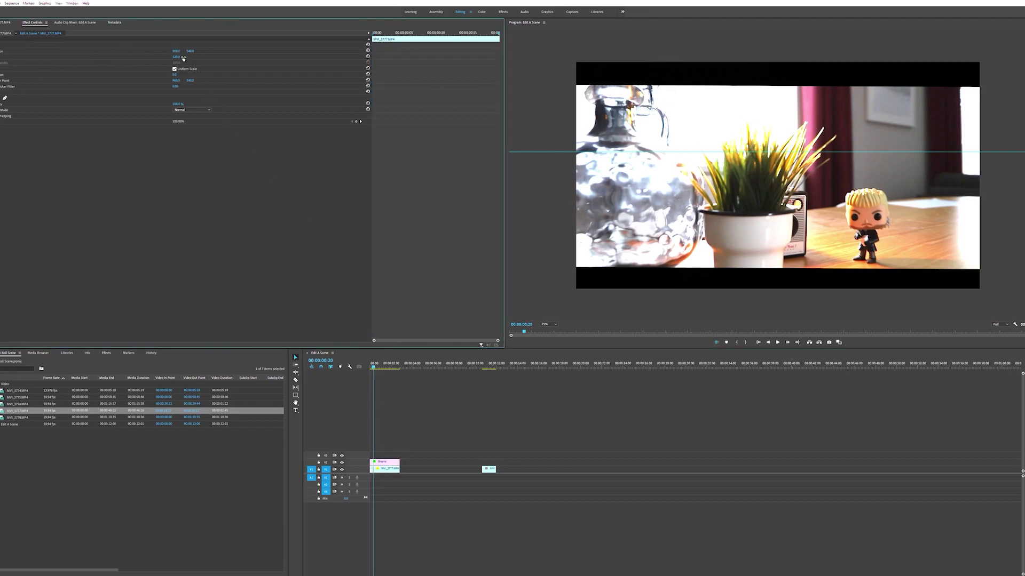
pyautogui.click(372, 367)
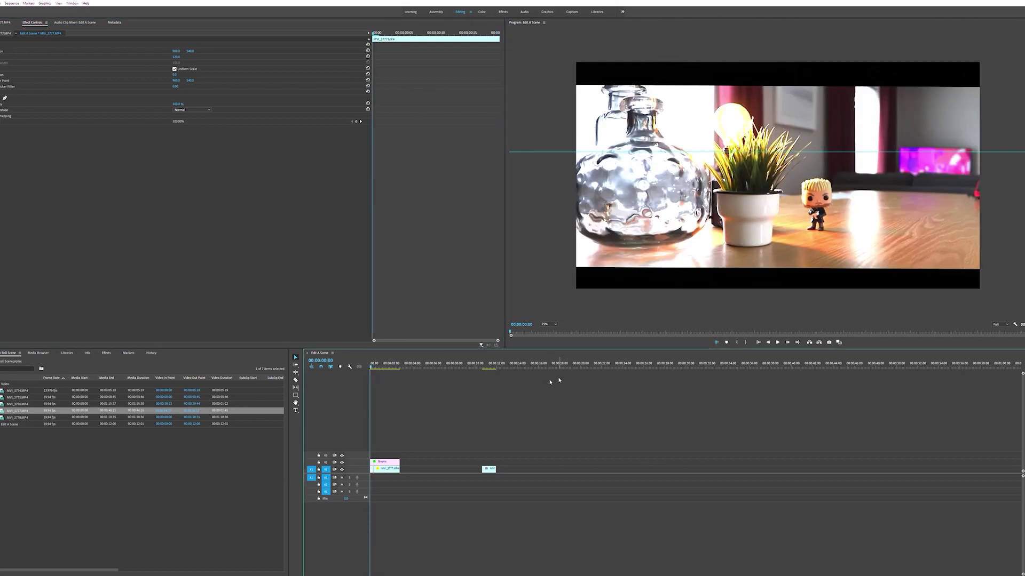
# - Play the first clip repeatedly from the beginning to check how smooth the reframed movement and the cut look
pyautogui.press('space')
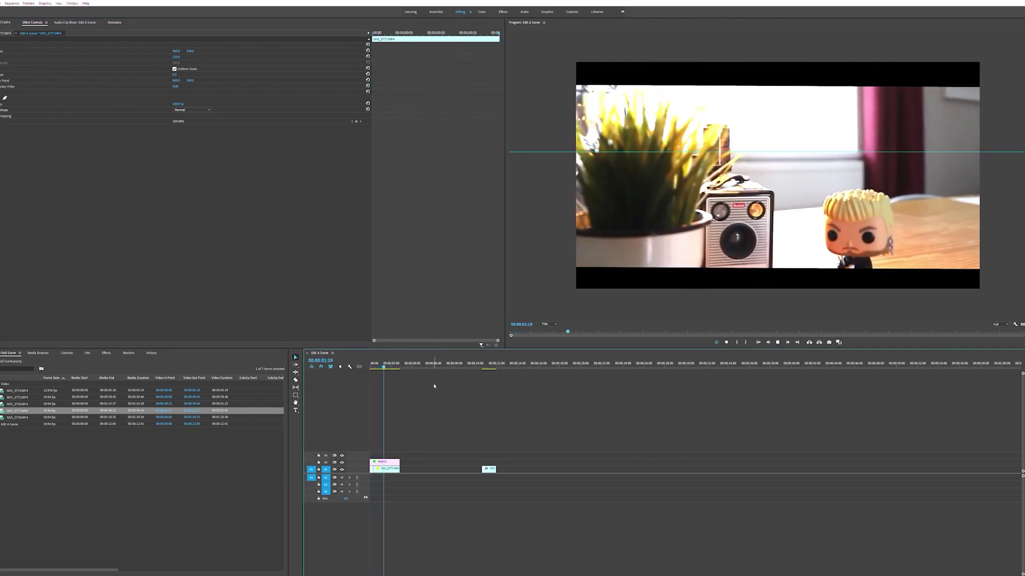
pyautogui.press('space')
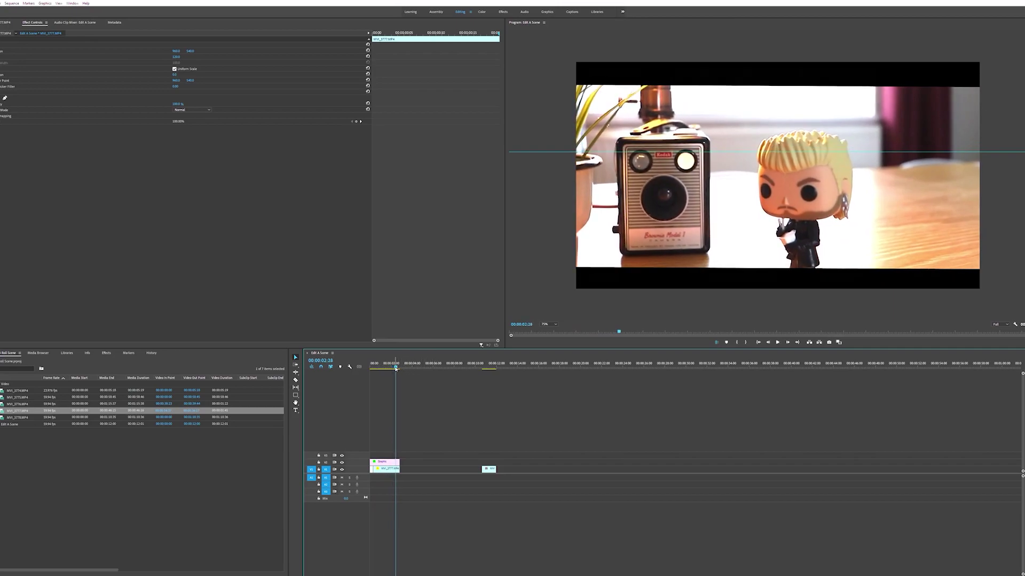
pyautogui.moveTo(395, 368); pyautogui.dragTo(364, 371)
pyautogui.press('space')
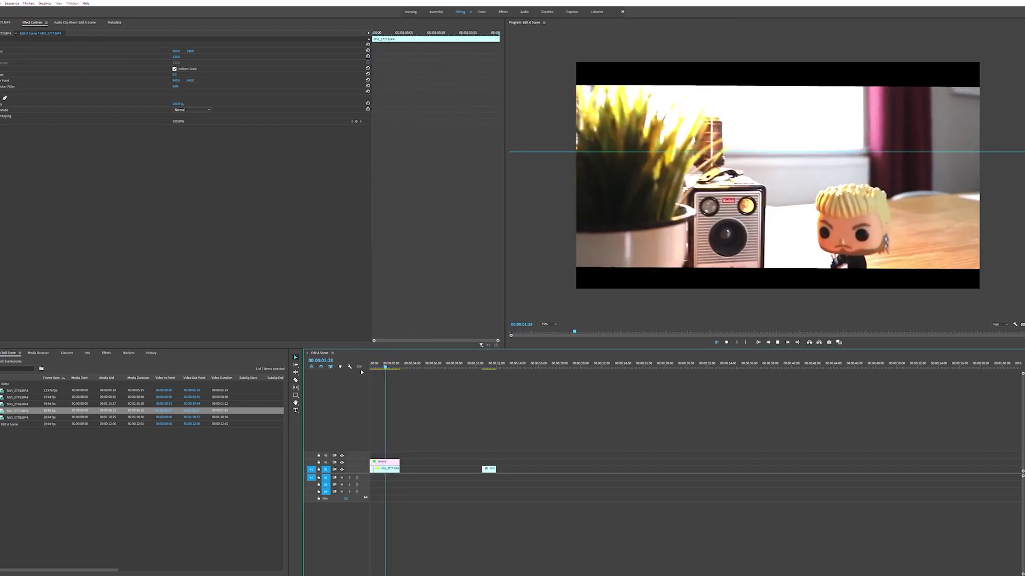
pyautogui.moveTo(378, 368); pyautogui.dragTo(359, 369)
pyautogui.press('space')
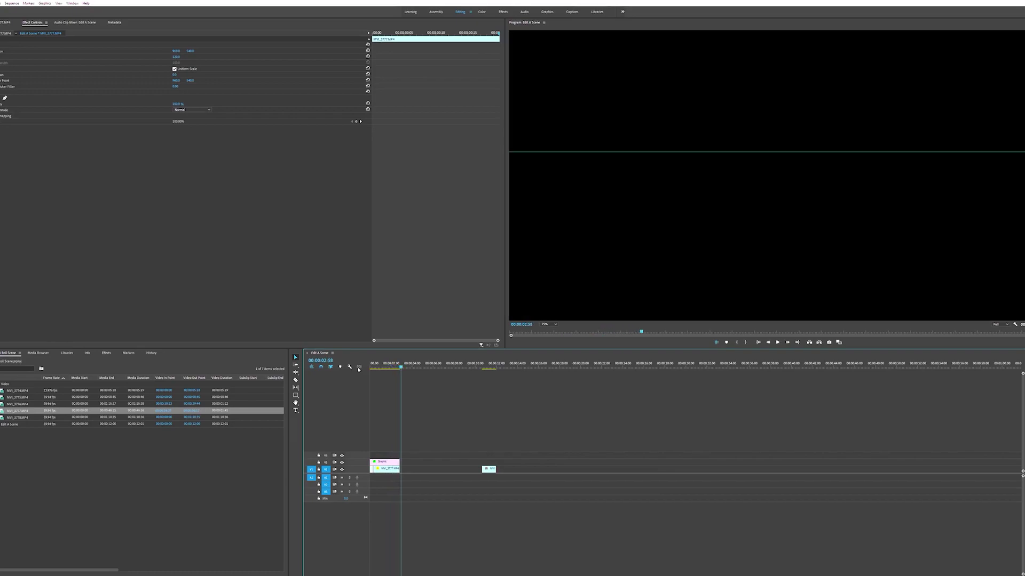
pyautogui.moveTo(391, 368); pyautogui.dragTo(358, 371)
pyautogui.press('space')
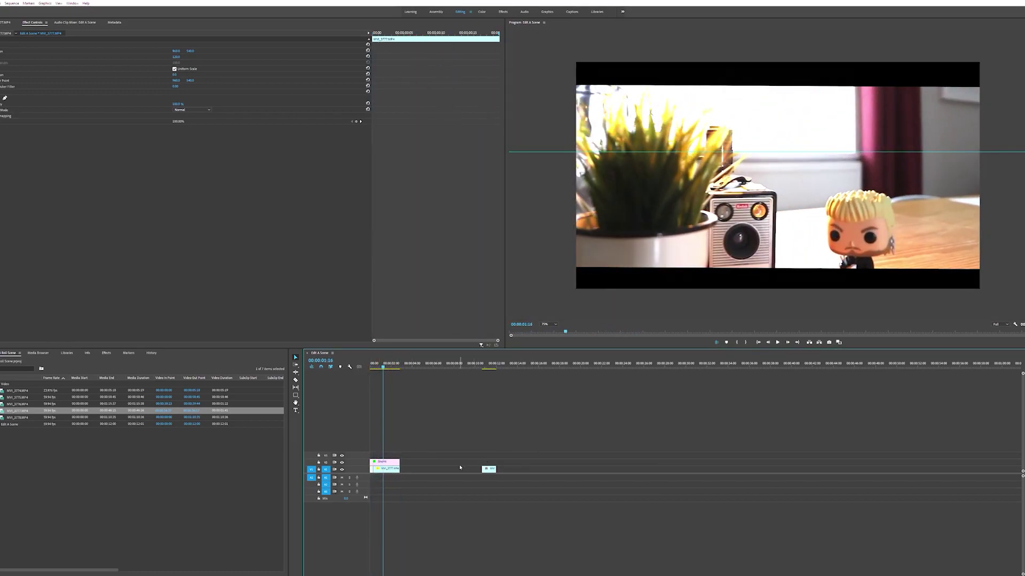
# - Move the second clip directly after the first with the letterbox layer covering both
pyautogui.moveTo(488, 469); pyautogui.dragTo(414, 461)
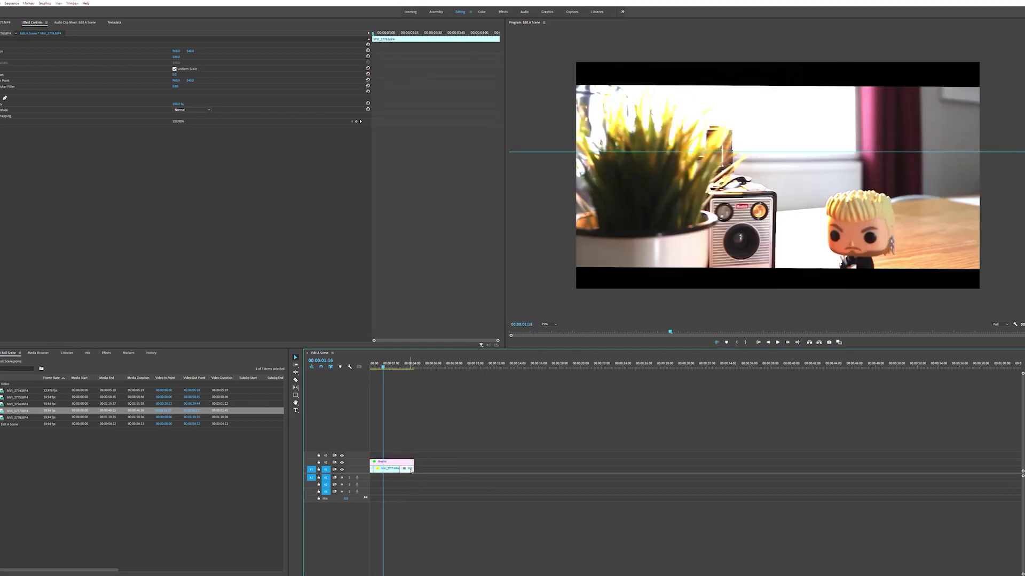
pyautogui.click(408, 365)
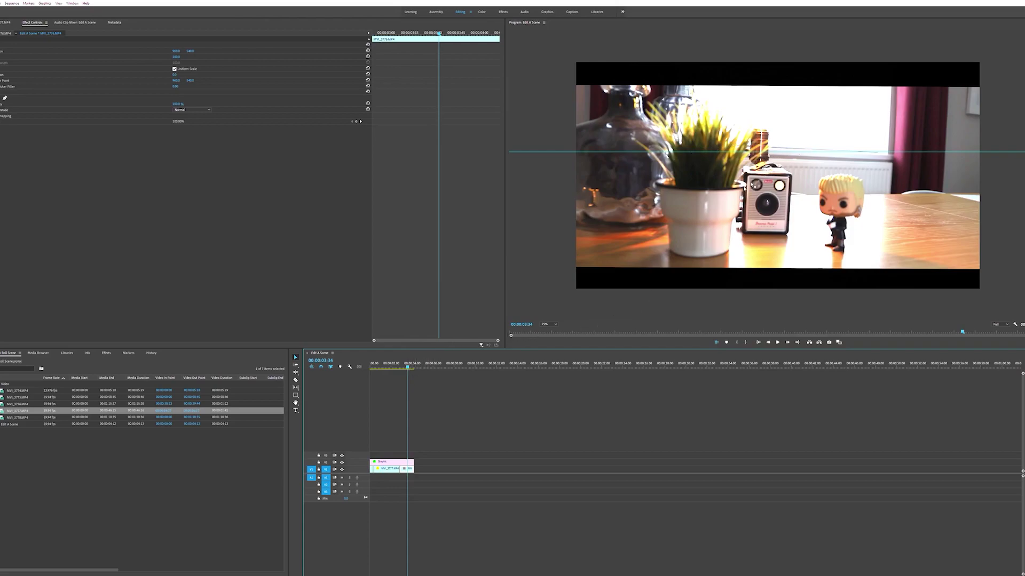
# - Turn on rotation keyframing at the second clip's start and add a second rotation keyframe on its last frame
pyautogui.moveTo(441, 33); pyautogui.dragTo(358, 40)
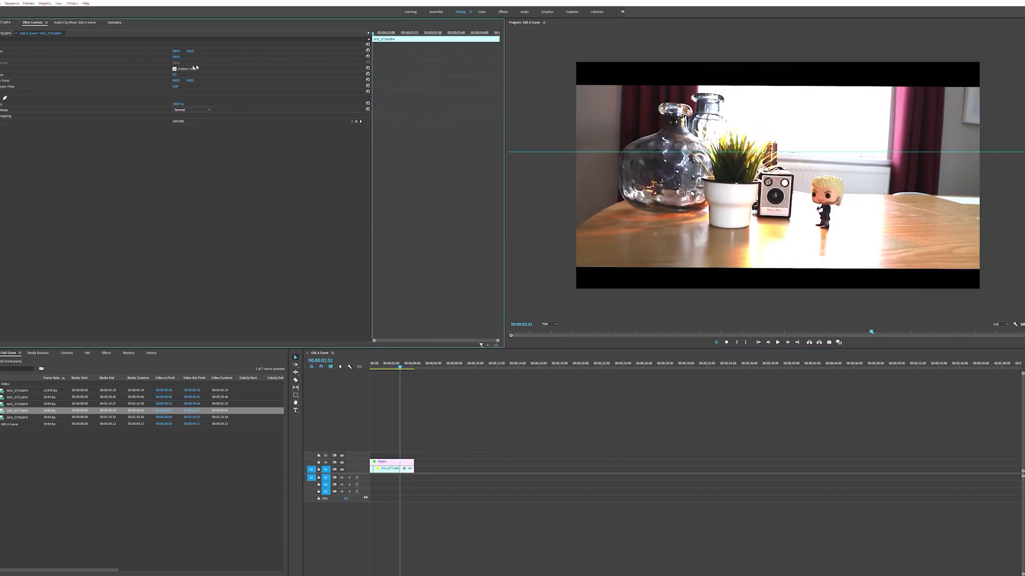
pyautogui.click(1, 75)
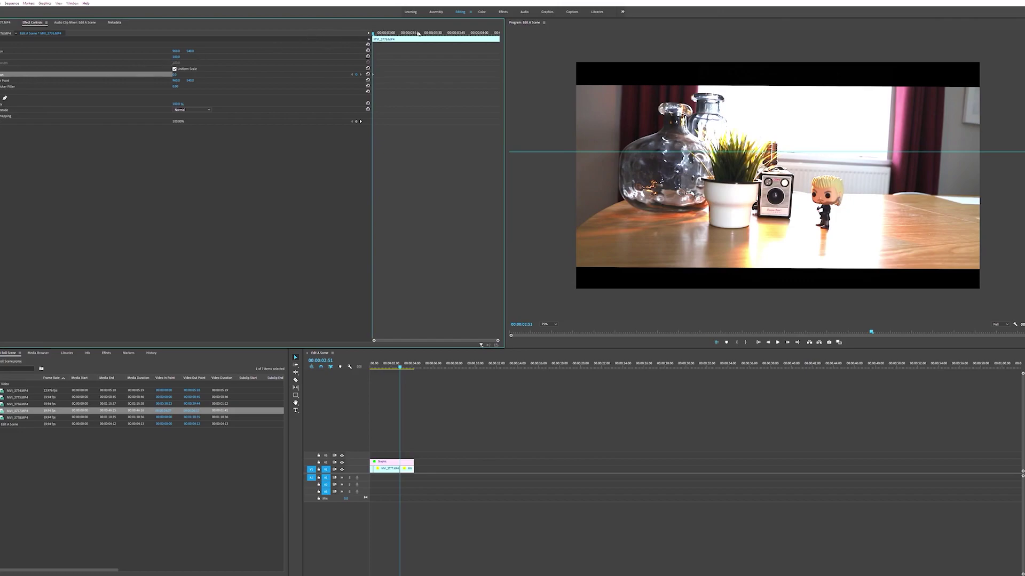
pyautogui.moveTo(418, 33); pyautogui.dragTo(514, 33)
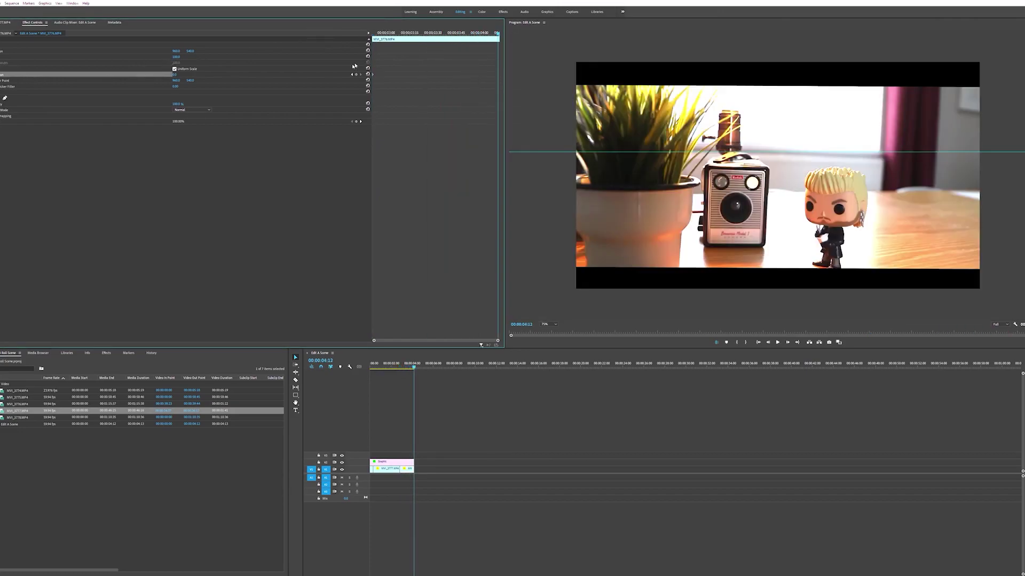
pyautogui.click(357, 75)
# - Adjust the rotation of the second clip's end keyframe to level the window sill with the guide, and return to the clip's start
pyautogui.moveTo(175, 75)
pyautogui.mouseDown()
pyautogui.moveTo(233, 75)
pyautogui.moveTo(169, 74)
pyautogui.mouseUp()
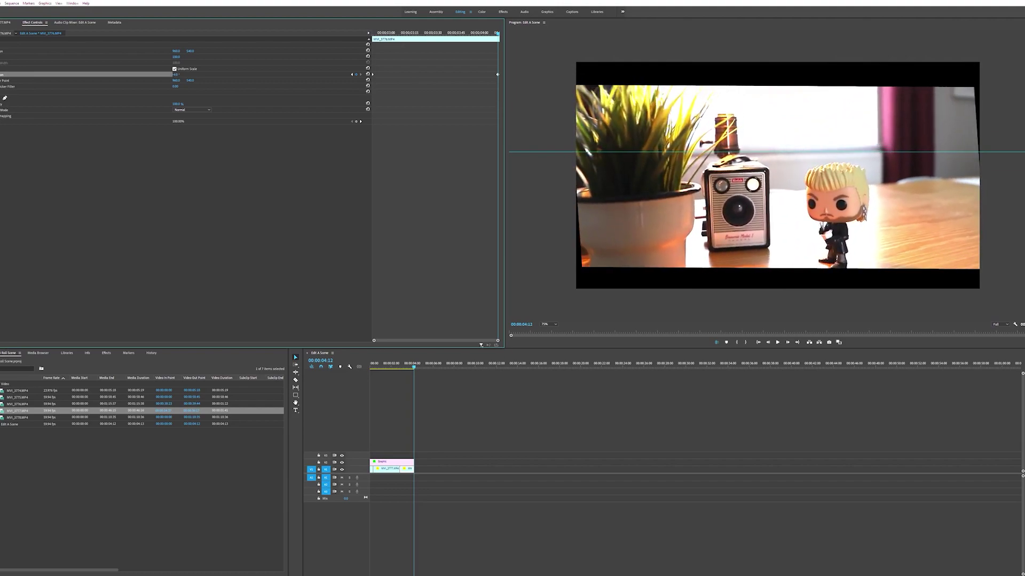
pyautogui.moveTo(172, 75); pyautogui.dragTo(169, 75)
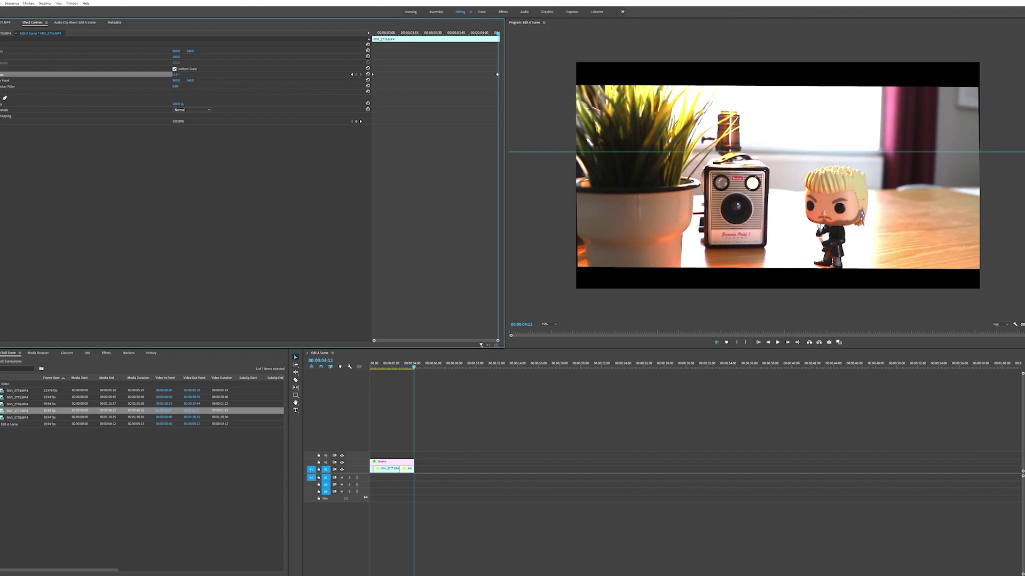
pyautogui.moveTo(169, 75); pyautogui.dragTo(172, 74)
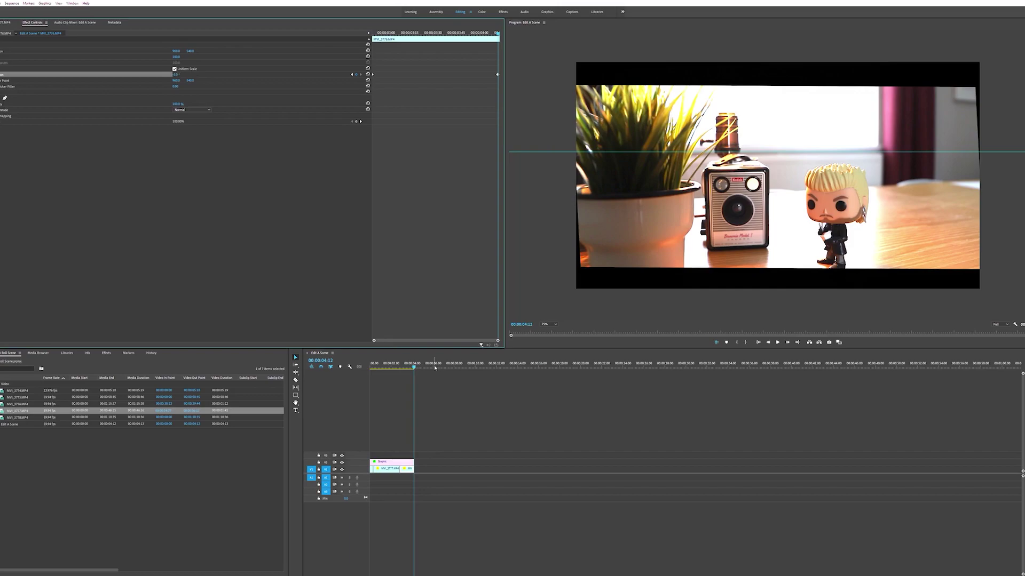
pyautogui.moveTo(412, 369); pyautogui.dragTo(400, 370)
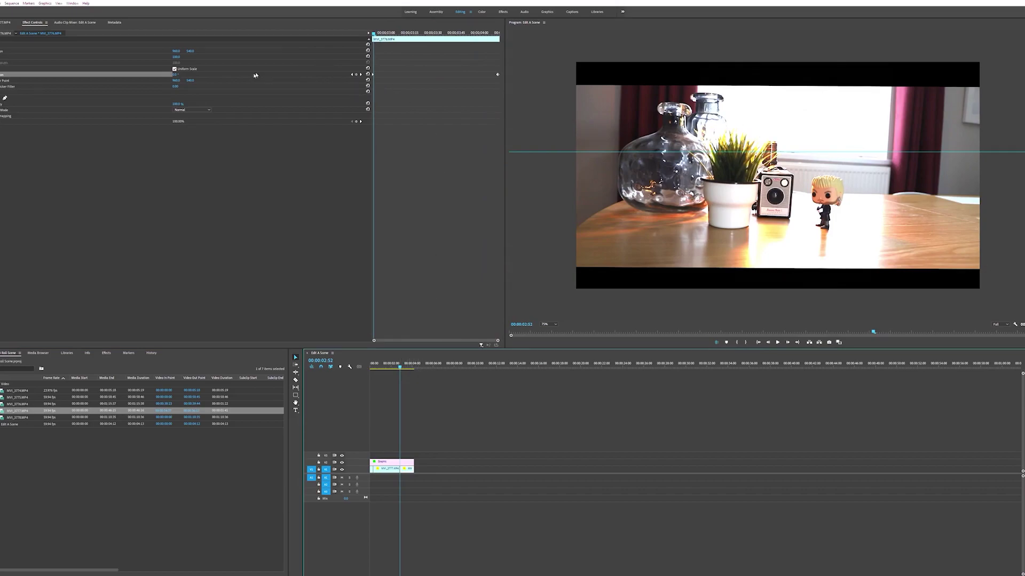
# - Adjust the rotation of the second clip's start keyframe to level the window sill with the guide, and play the clip to check it
pyautogui.click(351, 75)
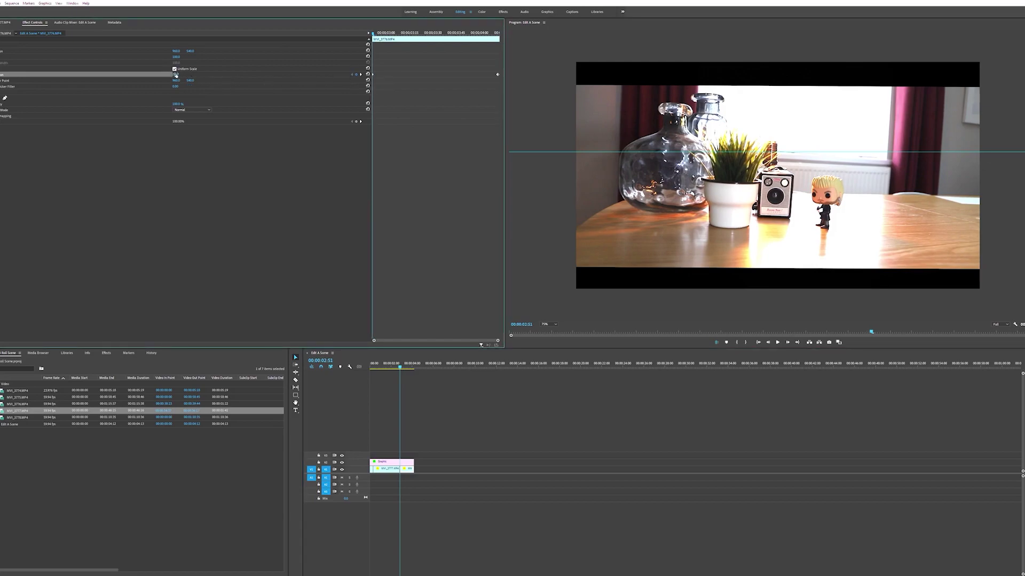
pyautogui.moveTo(176, 75)
pyautogui.mouseDown()
pyautogui.moveTo(209, 74)
pyautogui.moveTo(179, 75)
pyautogui.mouseUp()
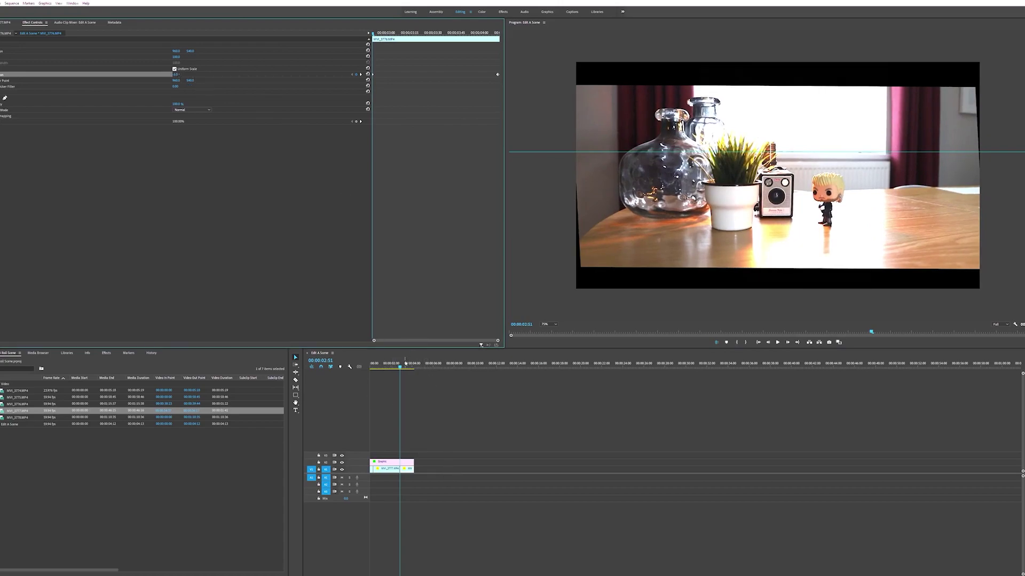
pyautogui.press('space')
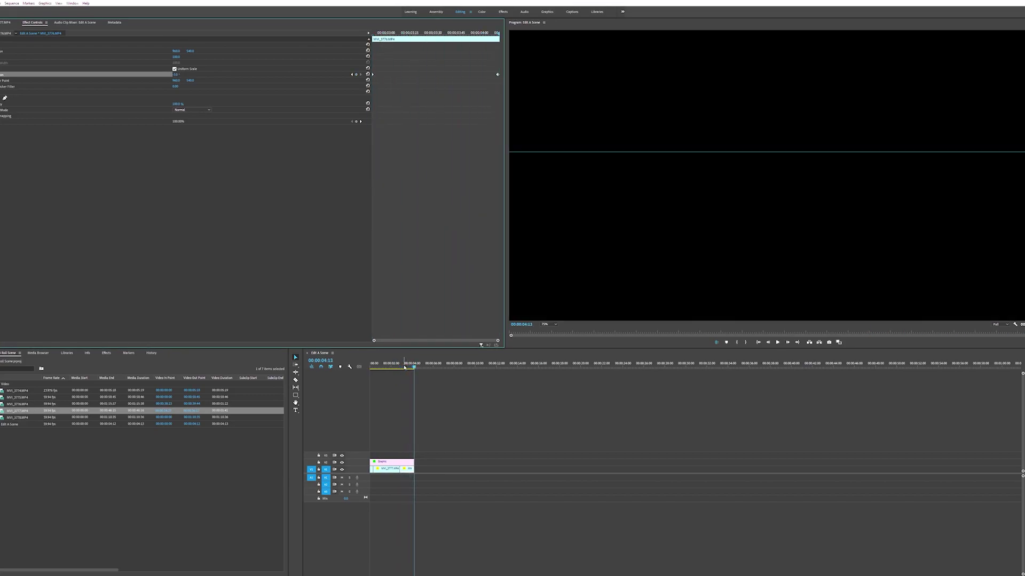
pyautogui.click(399, 368)
pyautogui.press('space')
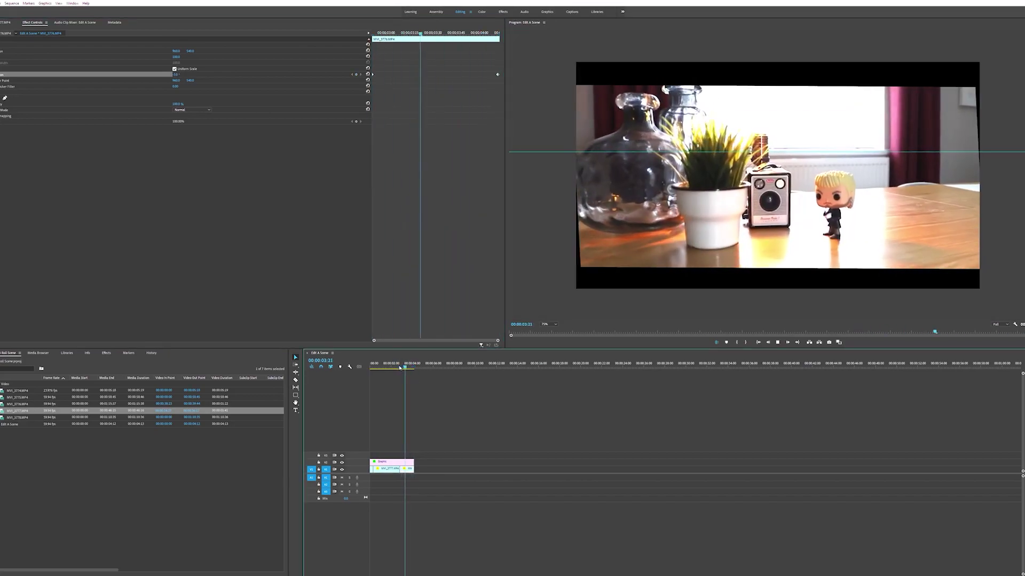
pyautogui.press('space')
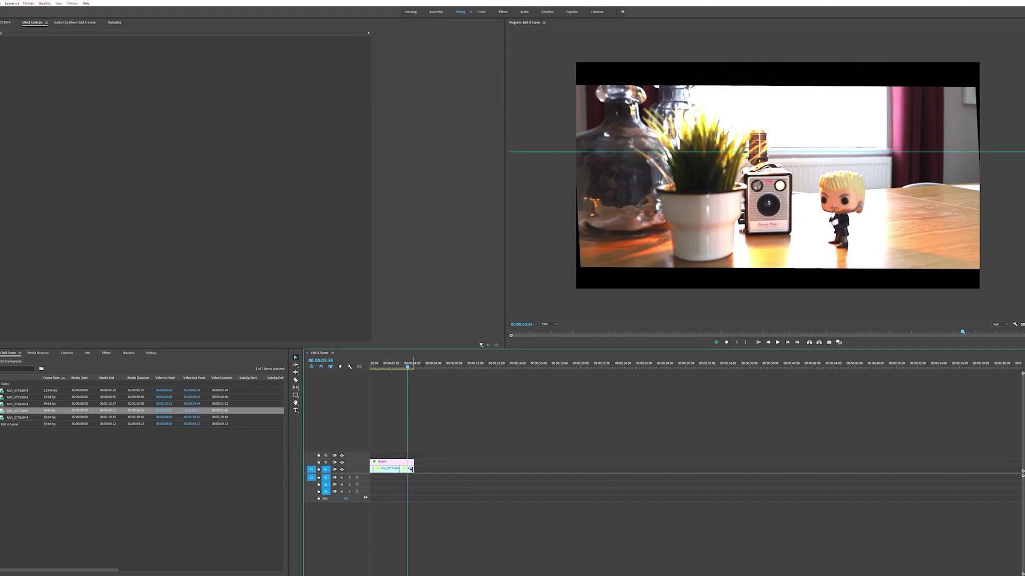
# - Slow the second clip to 50% speed and extend the letterbox layer to the clip's new end
pyautogui.rightClick(407, 471)
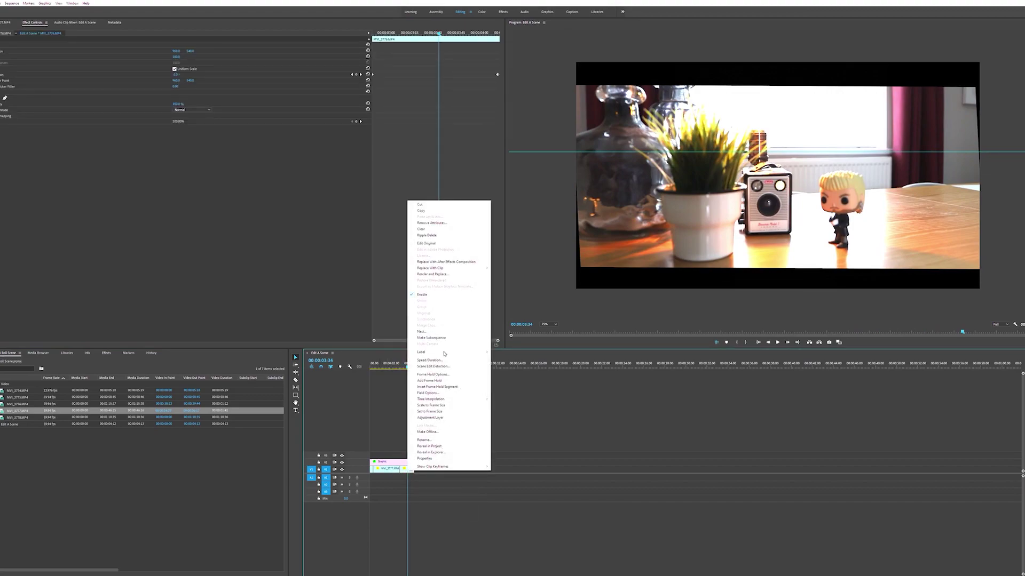
pyautogui.click(430, 360)
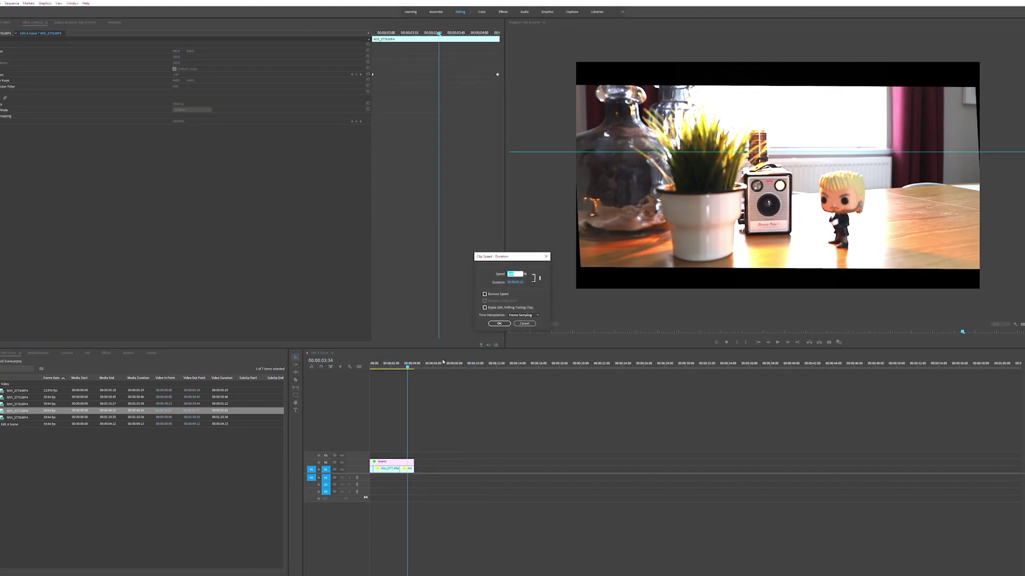
pyautogui.write('50')
pyautogui.press('Return')
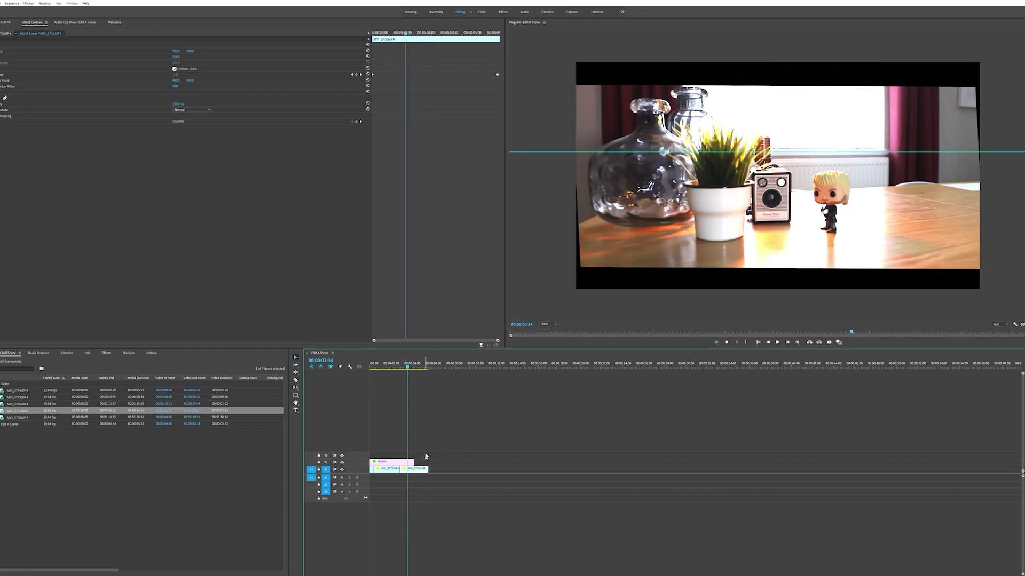
pyautogui.moveTo(414, 461); pyautogui.dragTo(428, 461)
# - Scale up the second clip until the rotated frame's black edges are hidden, and play it through to check the framing
pyautogui.click(410, 367)
pyautogui.moveTo(409, 368)
pyautogui.mouseDown()
pyautogui.moveTo(397, 367)
pyautogui.moveTo(410, 367)
pyautogui.mouseUp()
pyautogui.click(176, 56)
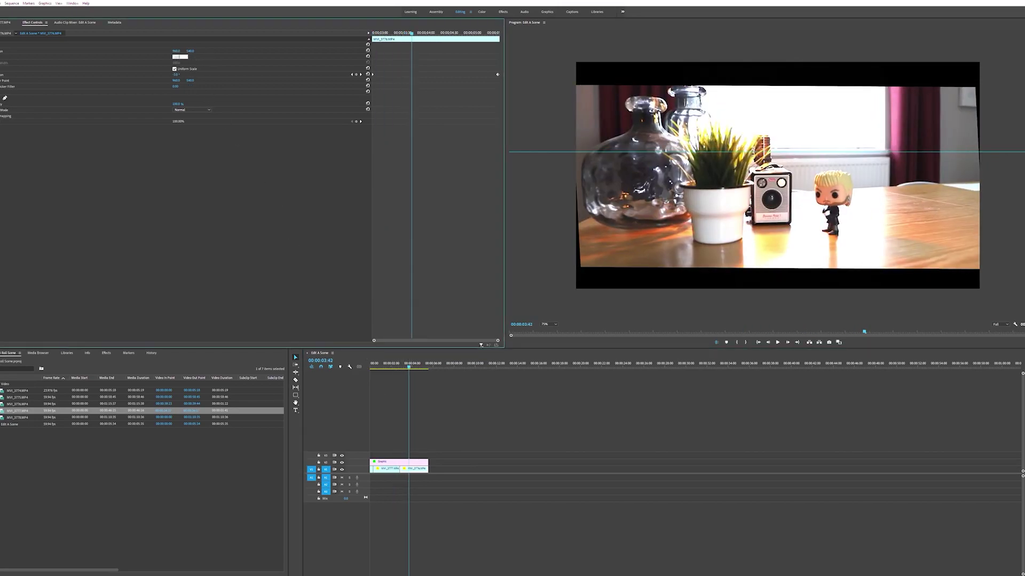
pyautogui.press('Return')
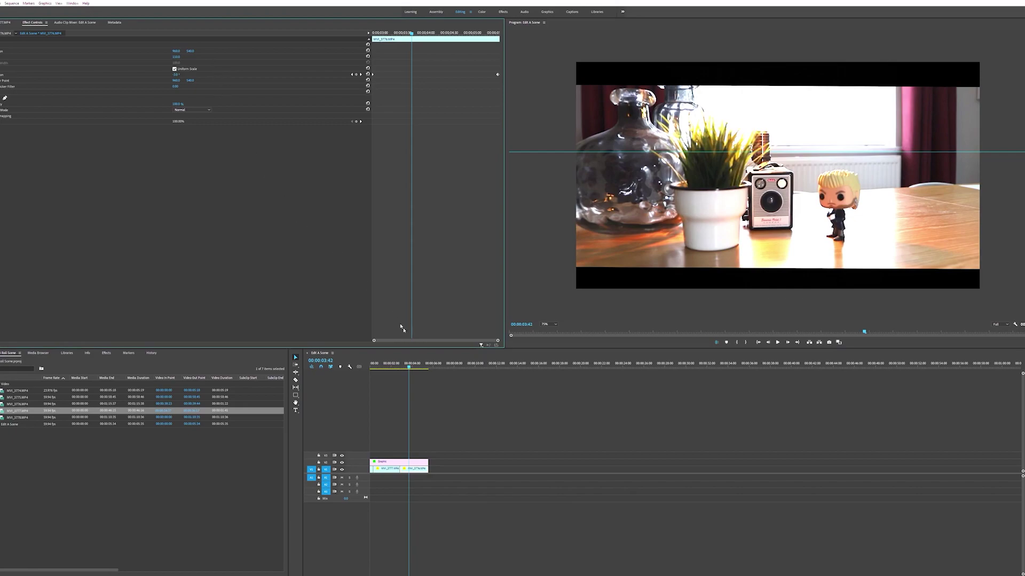
pyautogui.moveTo(409, 367); pyautogui.dragTo(401, 368)
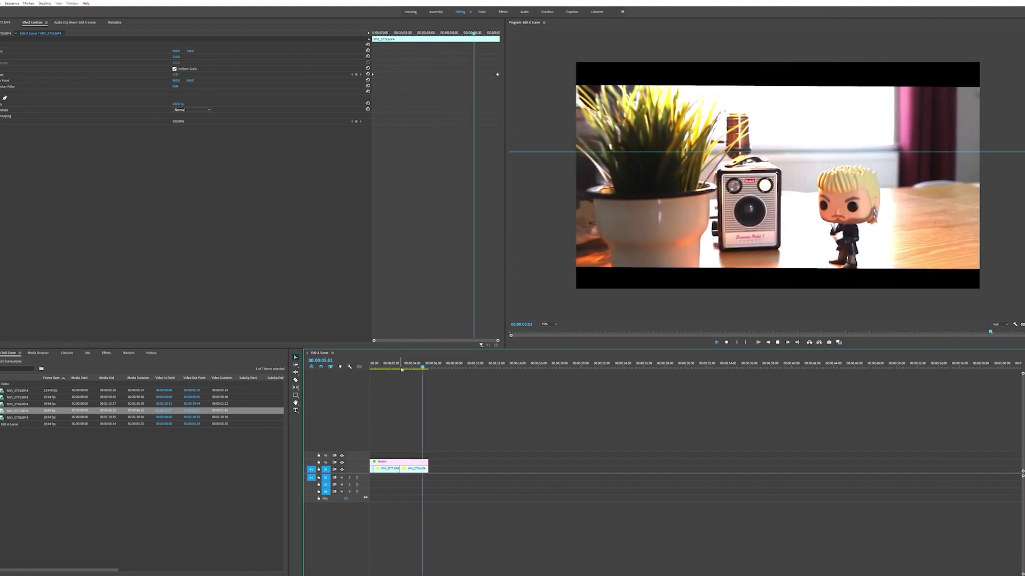
pyautogui.press('space')
pyautogui.moveTo(426, 368); pyautogui.dragTo(401, 371)
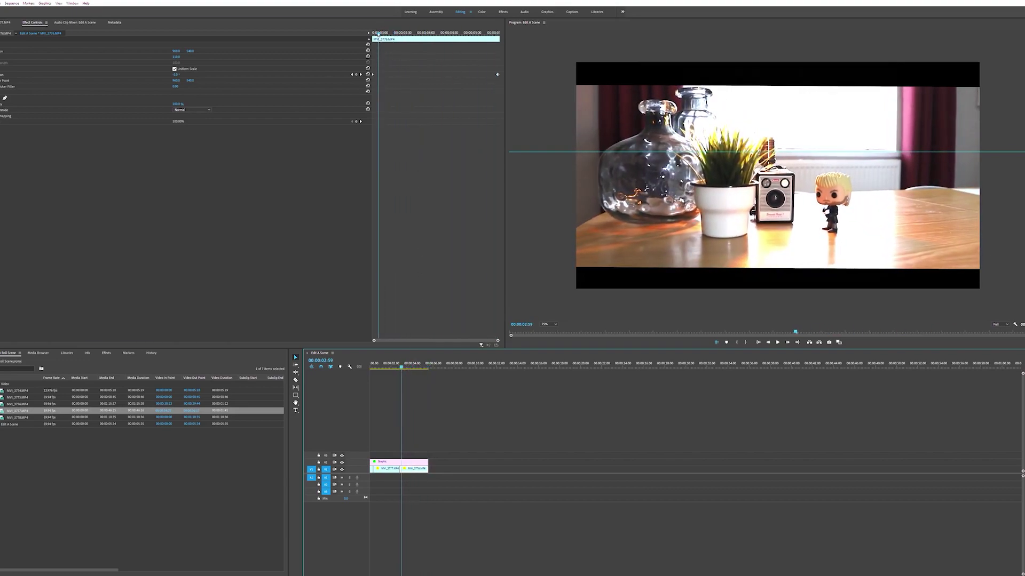
# - Keyframe the second clip's position at its start and last frame, shifting the end framing up and left to fit the whole figure, and review the edit
pyautogui.moveTo(378, 34); pyautogui.dragTo(372, 34)
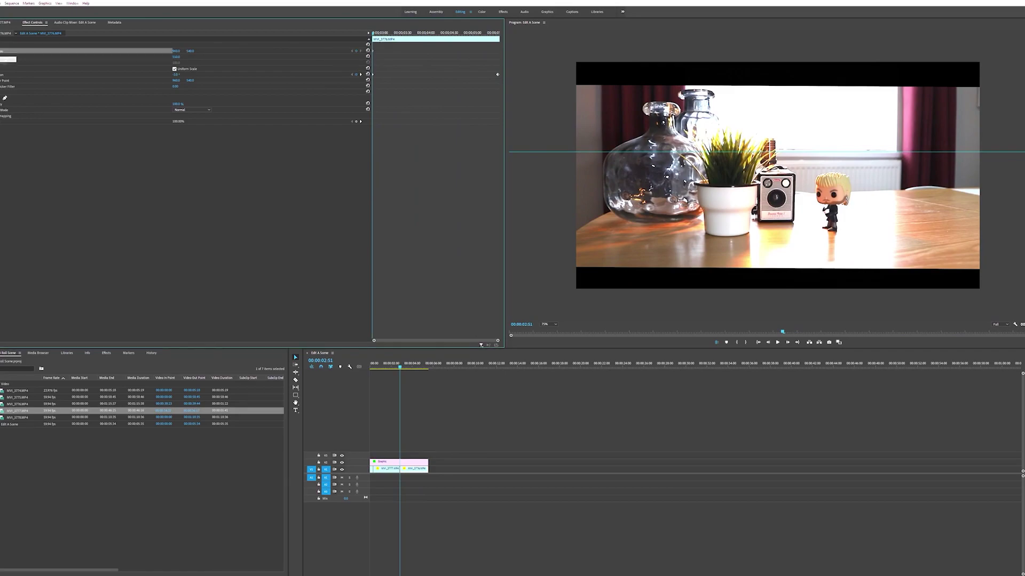
pyautogui.click(455, 36)
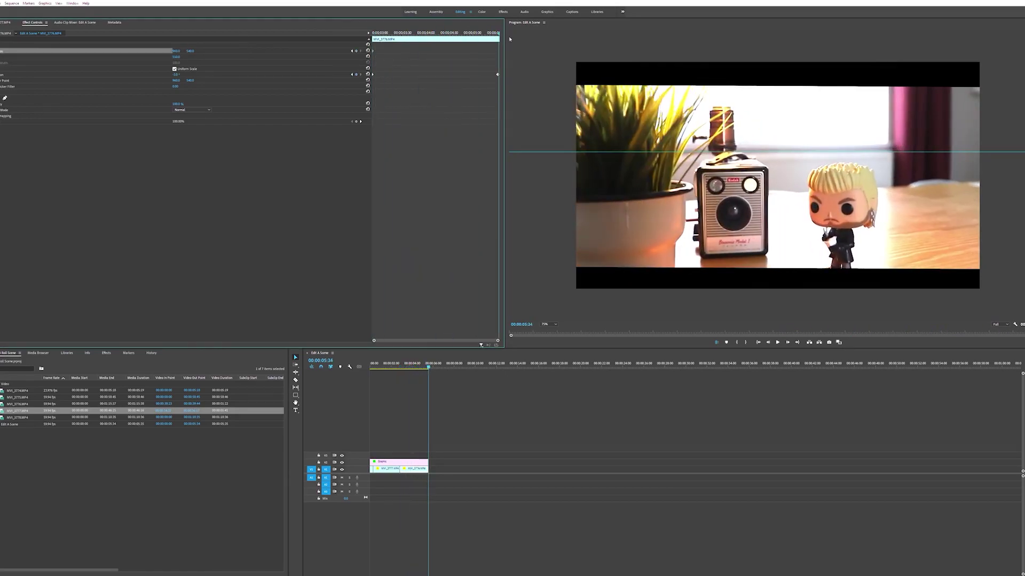
pyautogui.press('Left')
pyautogui.click(356, 50)
pyautogui.moveTo(187, 51)
pyautogui.mouseDown()
pyautogui.moveTo(111, 51)
pyautogui.moveTo(177, 51)
pyautogui.mouseUp()
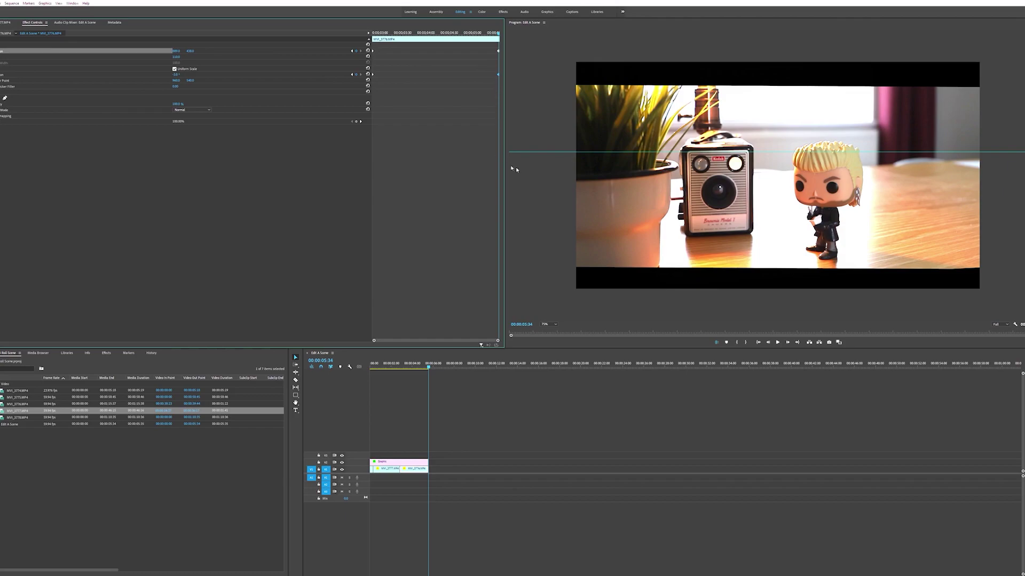
pyautogui.moveTo(396, 364); pyautogui.dragTo(404, 363)
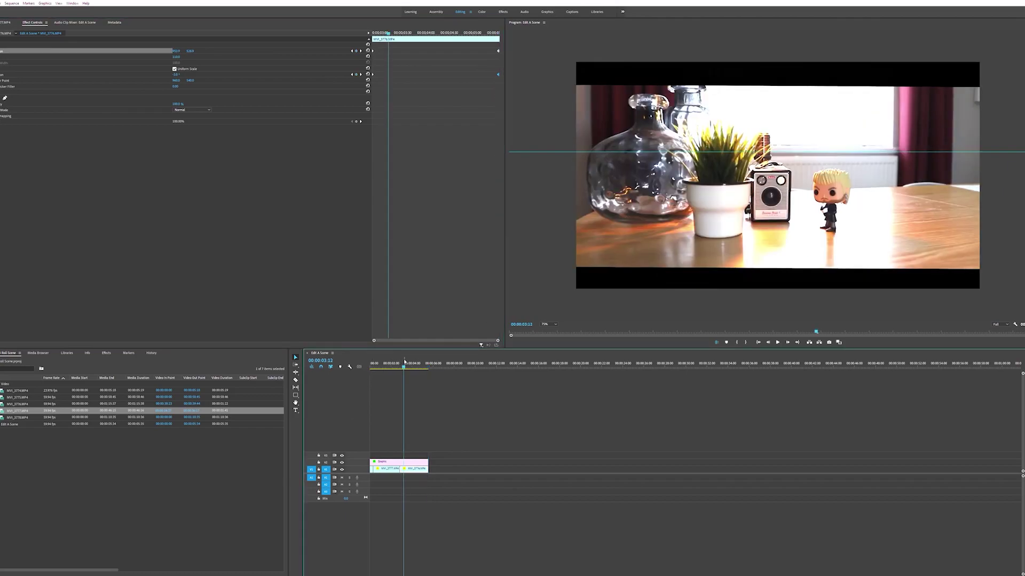
pyautogui.click(391, 365)
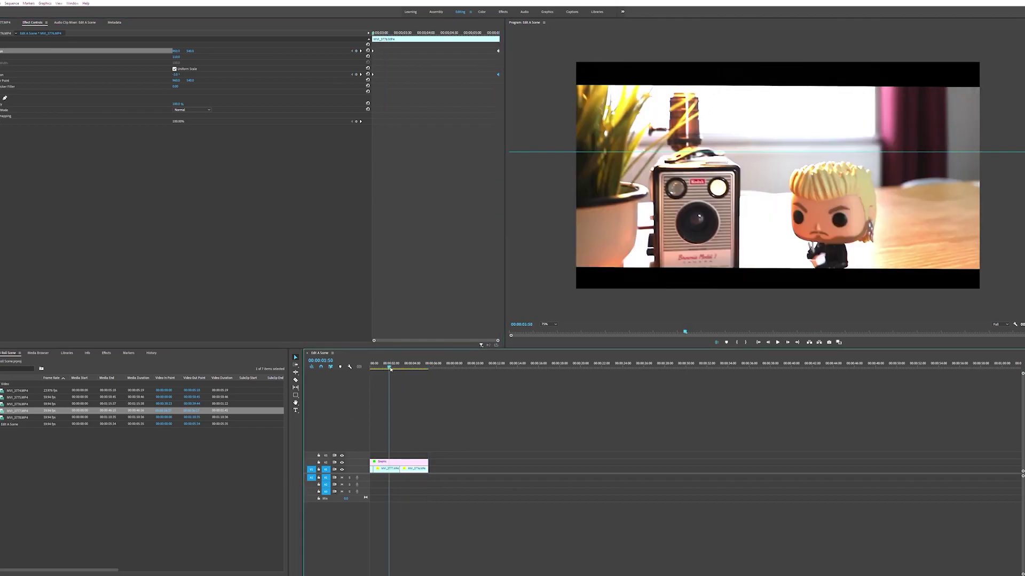